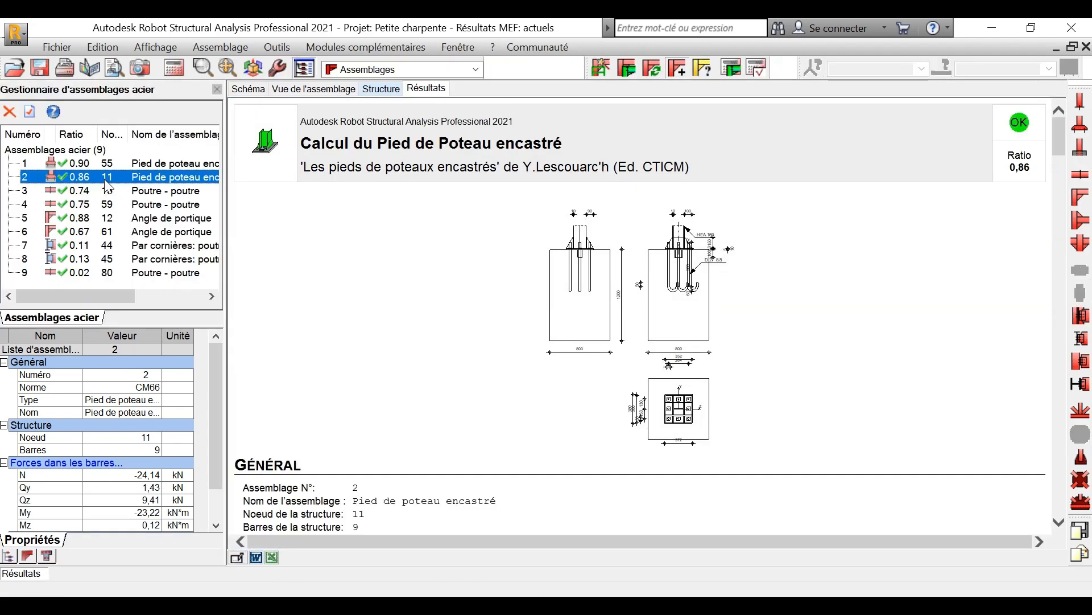
Reopen the definition of steel connection 2, accept its 800 x 800 x 1200 mm foundation, and recalculate the connection
double_click(104, 177)
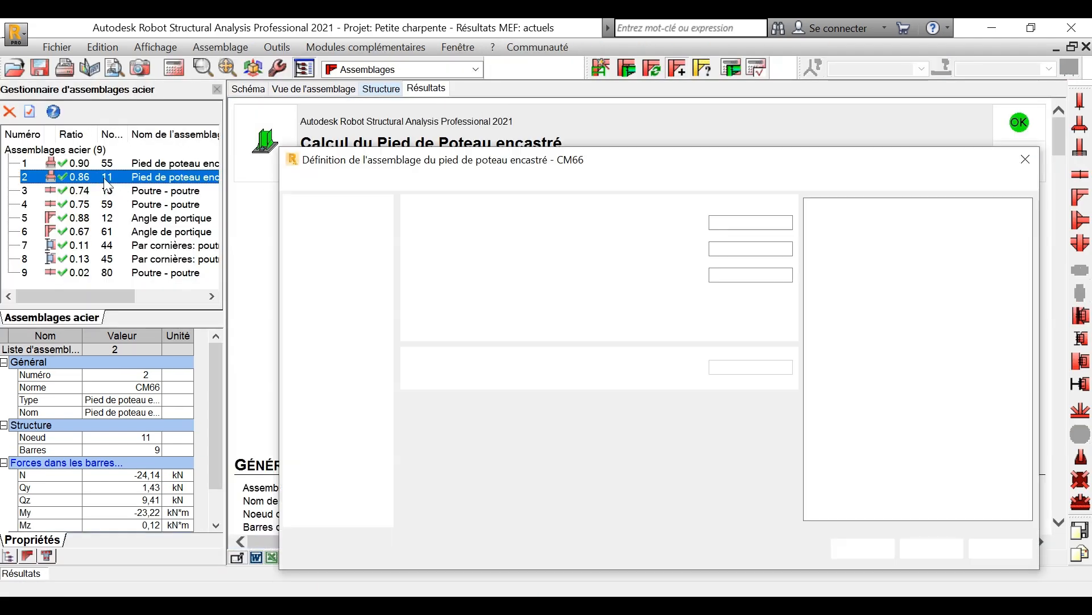
left_click_drag(434, 160, 369, 54)
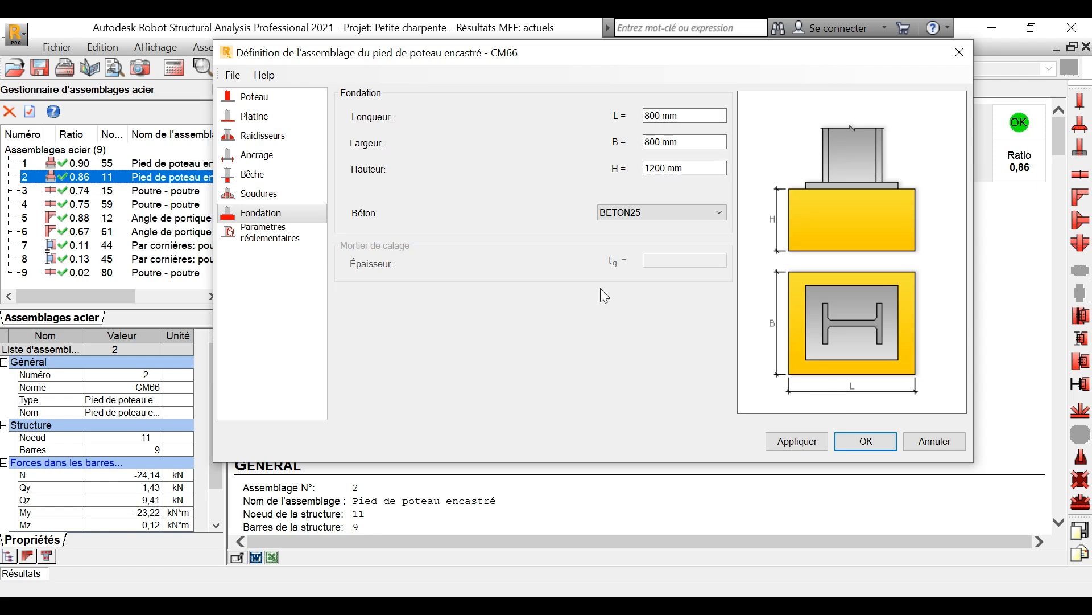
left_click(874, 439)
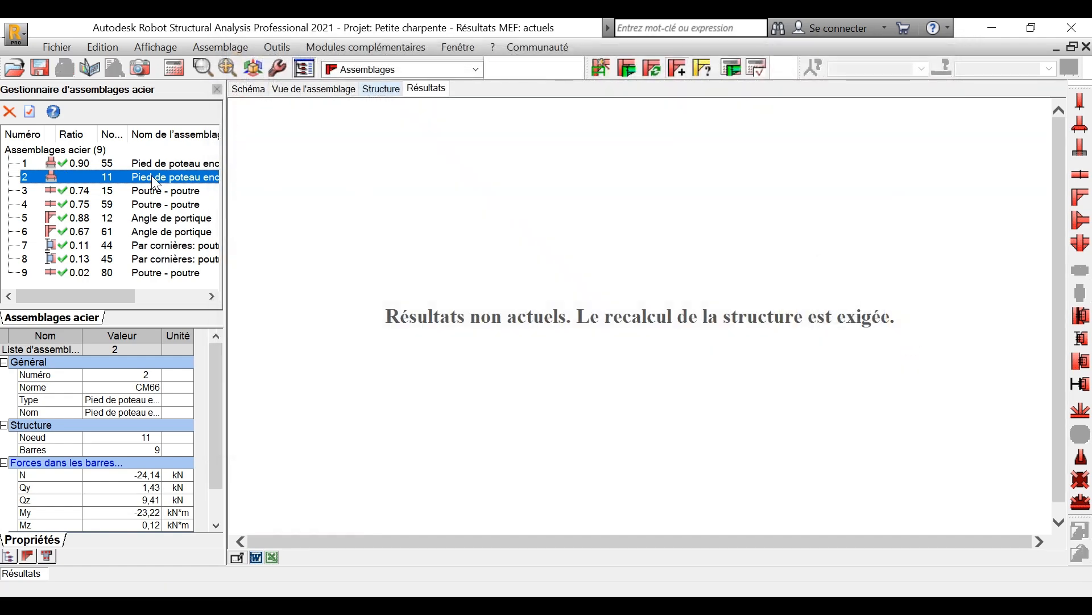
left_click(732, 69)
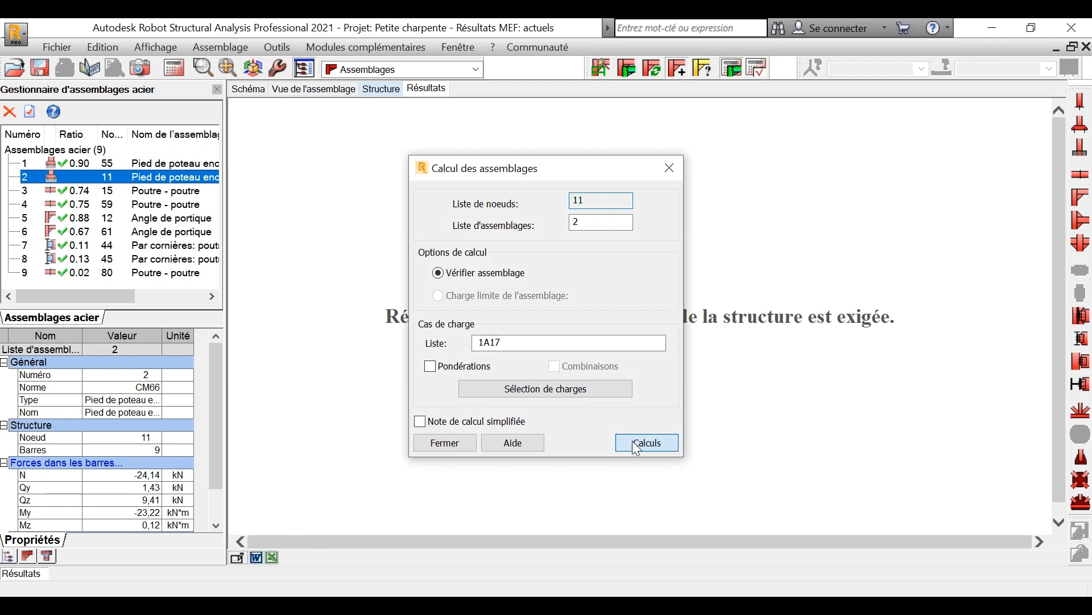
left_click(644, 442)
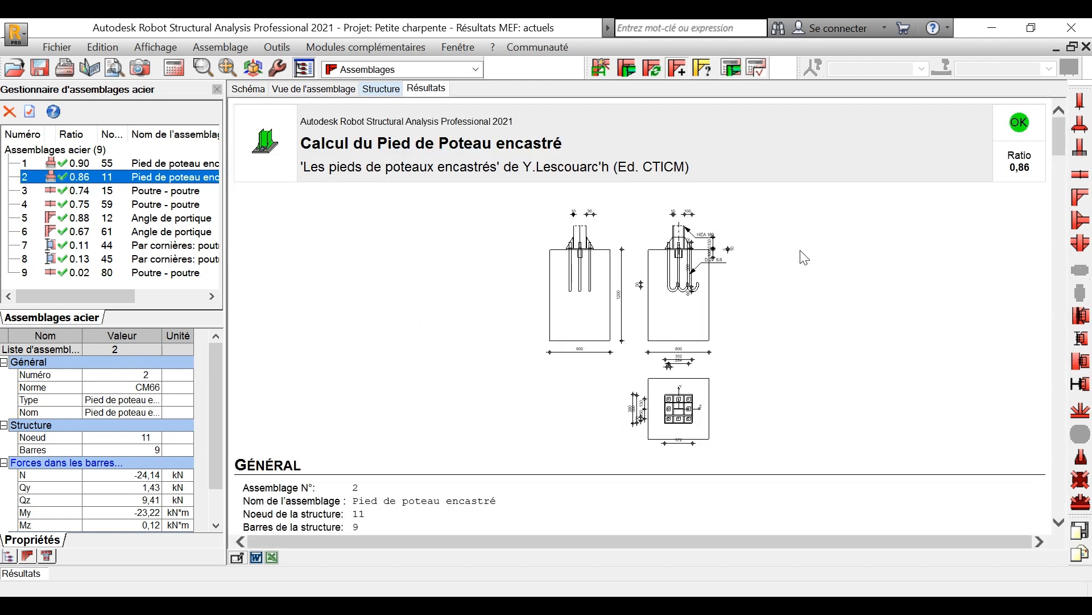
Review connection 2's calculation note through to the final remarks, and inspect the column base in 3D
scroll(843, 245, "down", 10)
left_click_drag(1058, 205, 1058, 508)
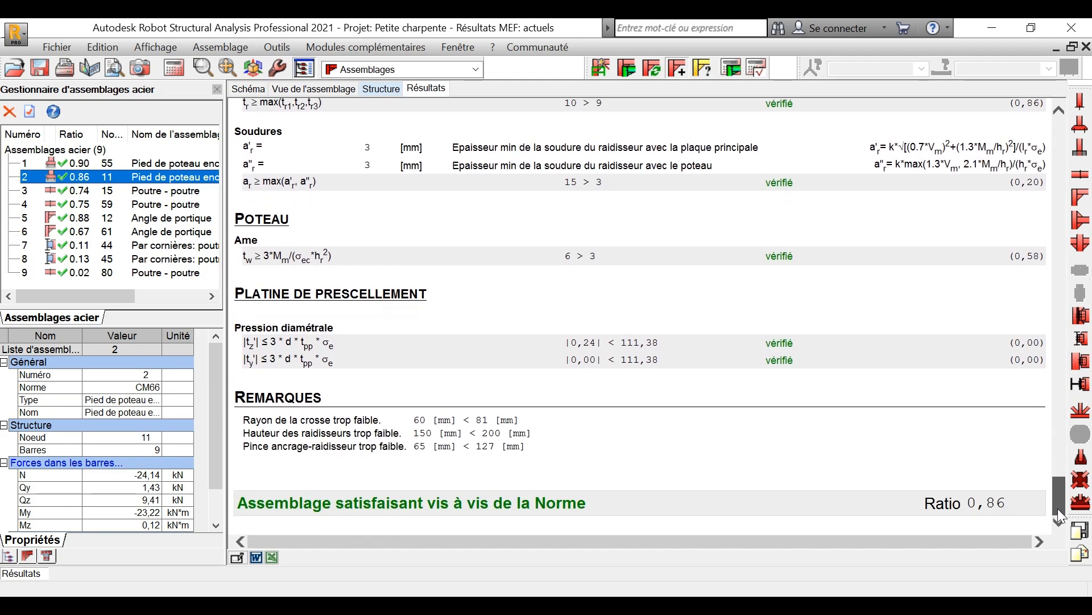
left_click(314, 89)
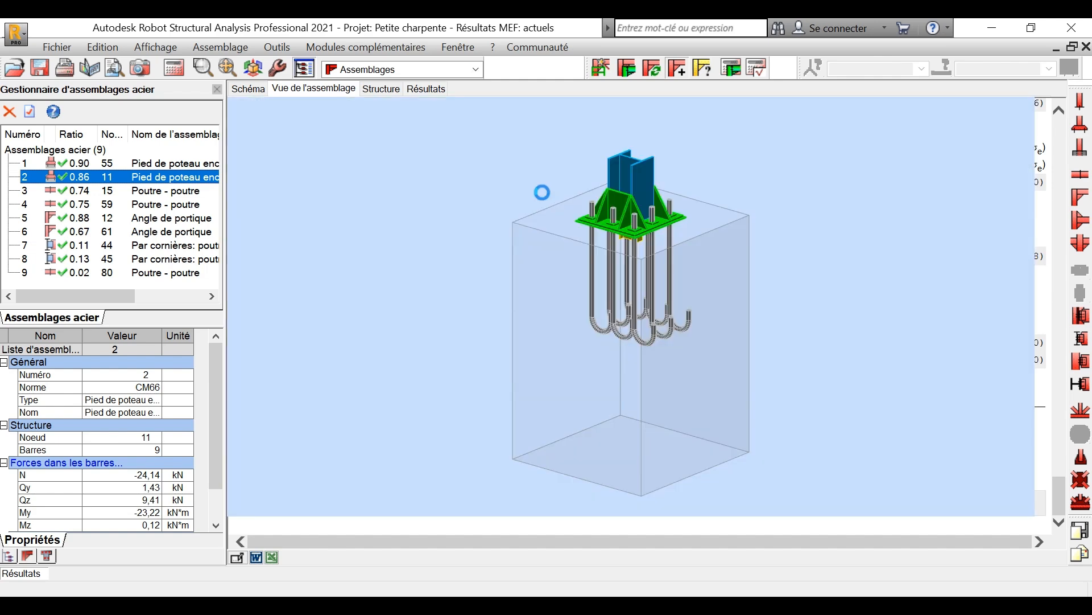
middle_click_drag(670, 280, 554, 284, "shift")
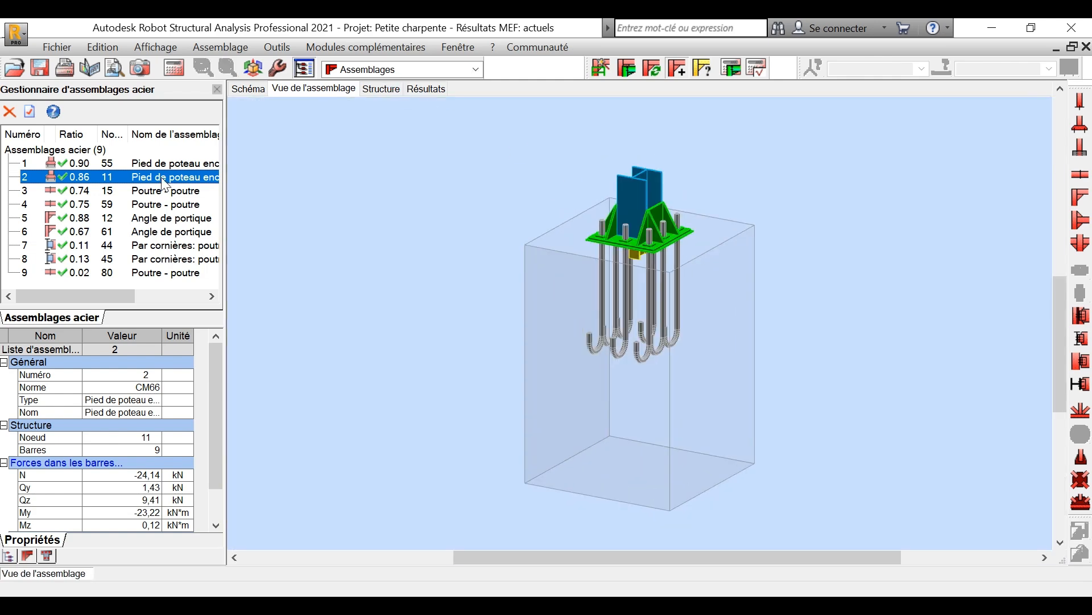
Open the base plate (Platine) settings of connection 2 and start a blank note in Notepad (Bloc-notes)
double_click(161, 177)
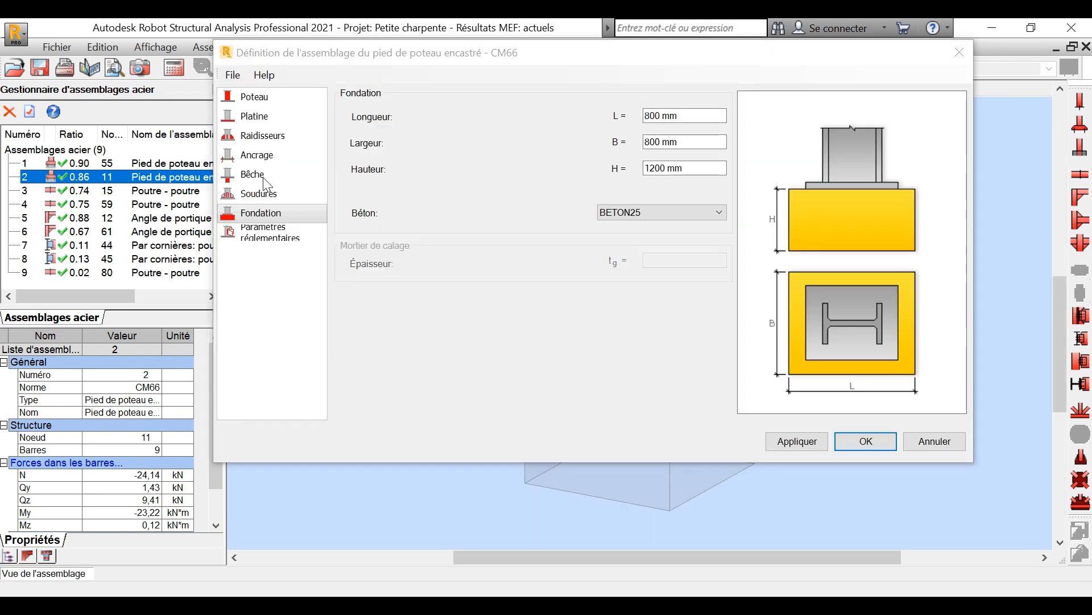
left_click(260, 118)
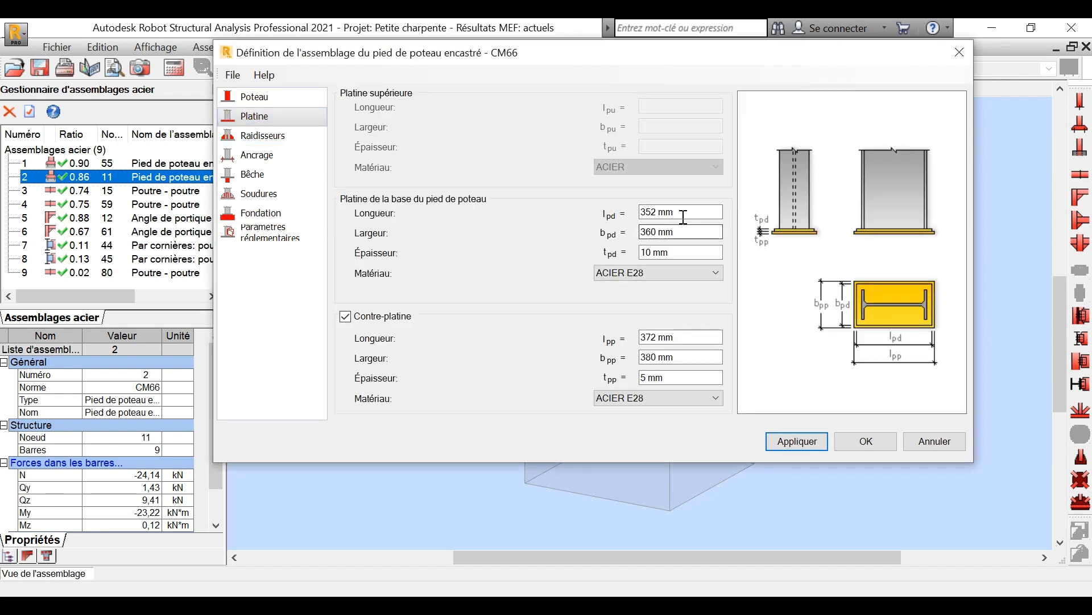
left_click(266, 592)
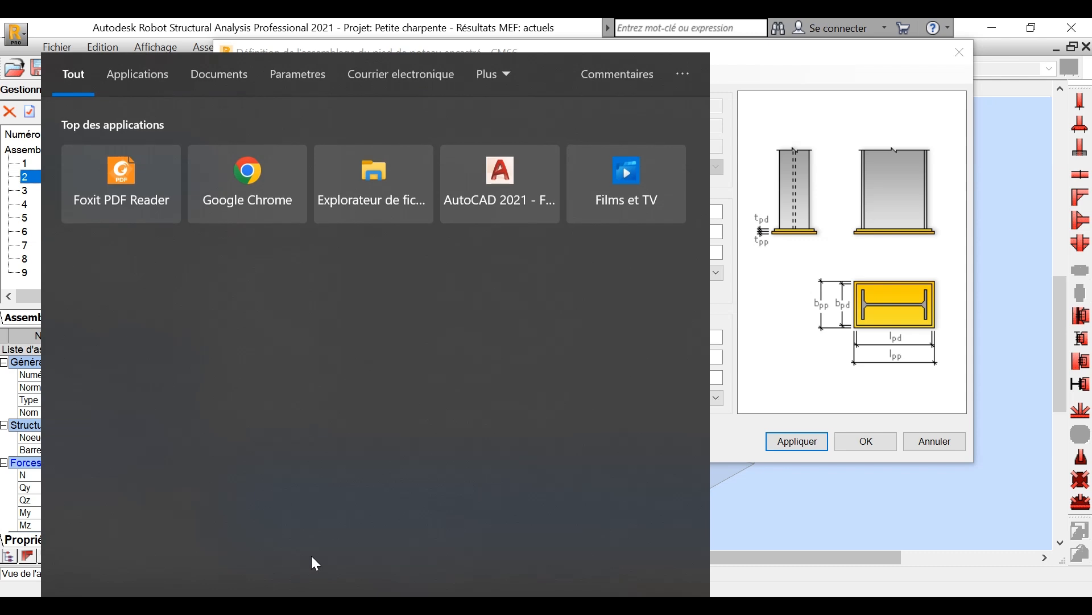
type("bloc")
key("Return")
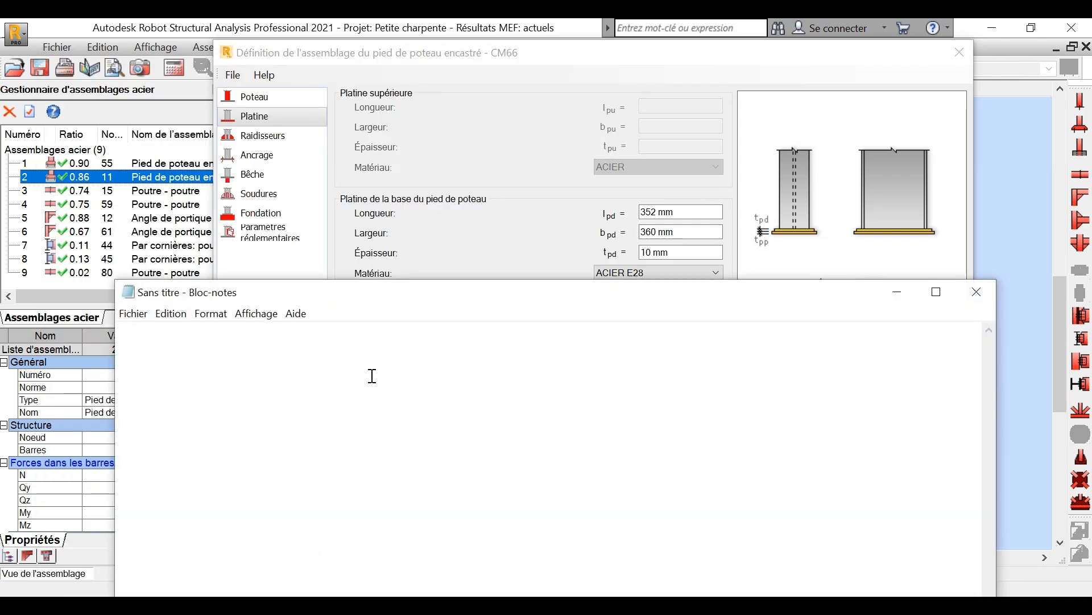
Copy the base plate's length of 352 mm and width of 360 mm onto separate lines of the Notepad note
left_click(686, 211)
key("ctrl+c")
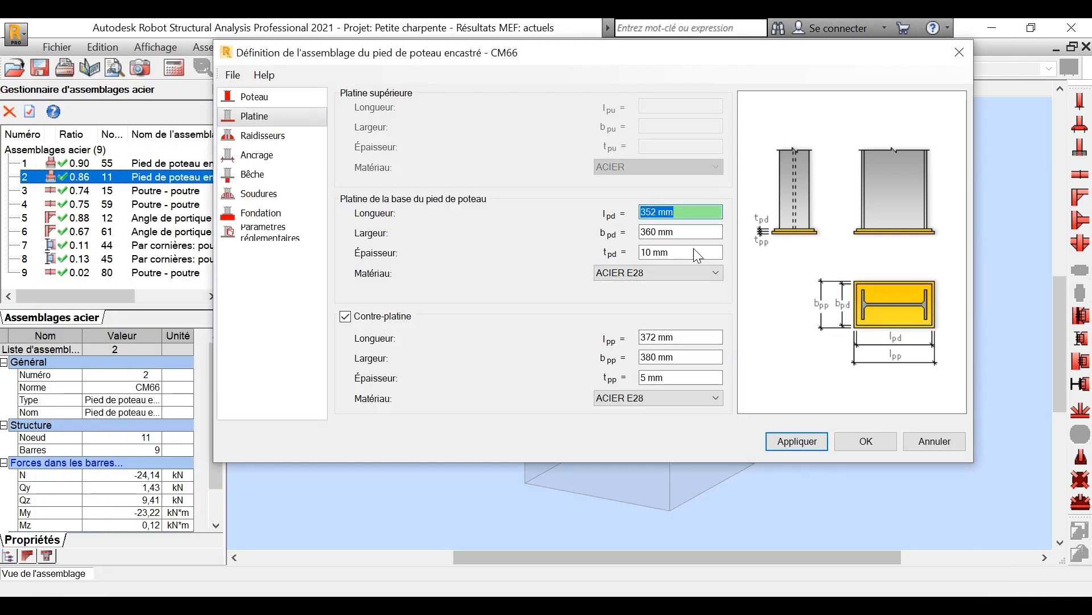
key("alt+Tab")
key("ctrl+v")
left_click(687, 232)
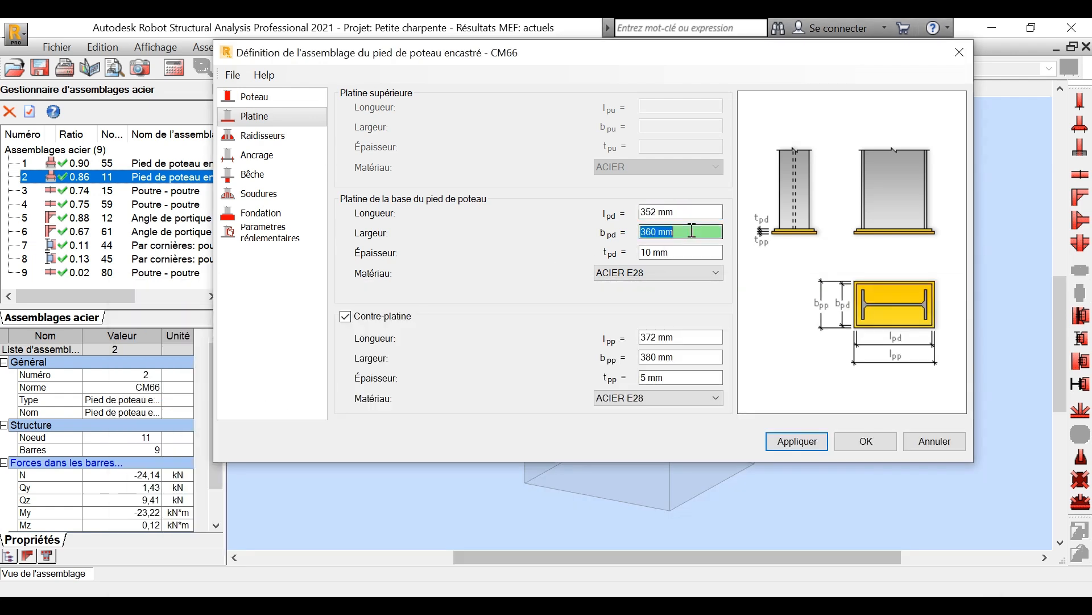
double_click(687, 233)
key("ctrl+c")
key("alt+Tab")
type("352 mm")
left_click_drag(179, 354, 107, 345)
key("ctrl+v")
left_click(897, 291)
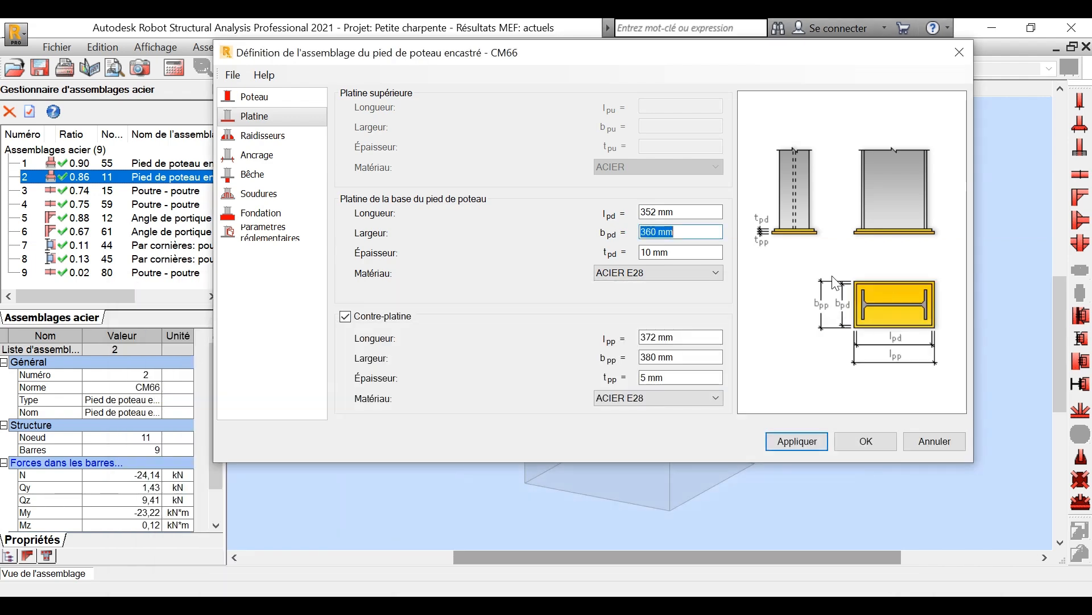
Close the connection definition, switch to the Démarrage layout, and select support node 11
left_click(866, 441)
left_click(392, 70)
left_click(453, 99)
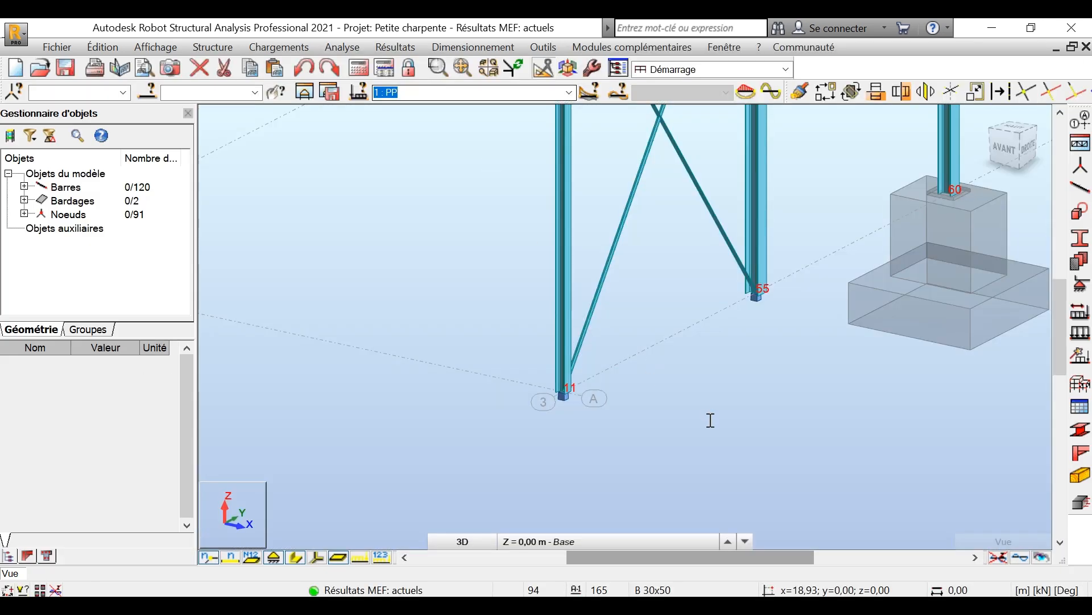
left_click_drag(497, 341, 632, 444)
Start the real reinforcement design (Ferraillage réel éléments BA) for node 11, with all simple load cases and grouping by storey (Suivant l'étage)
left_click(473, 48)
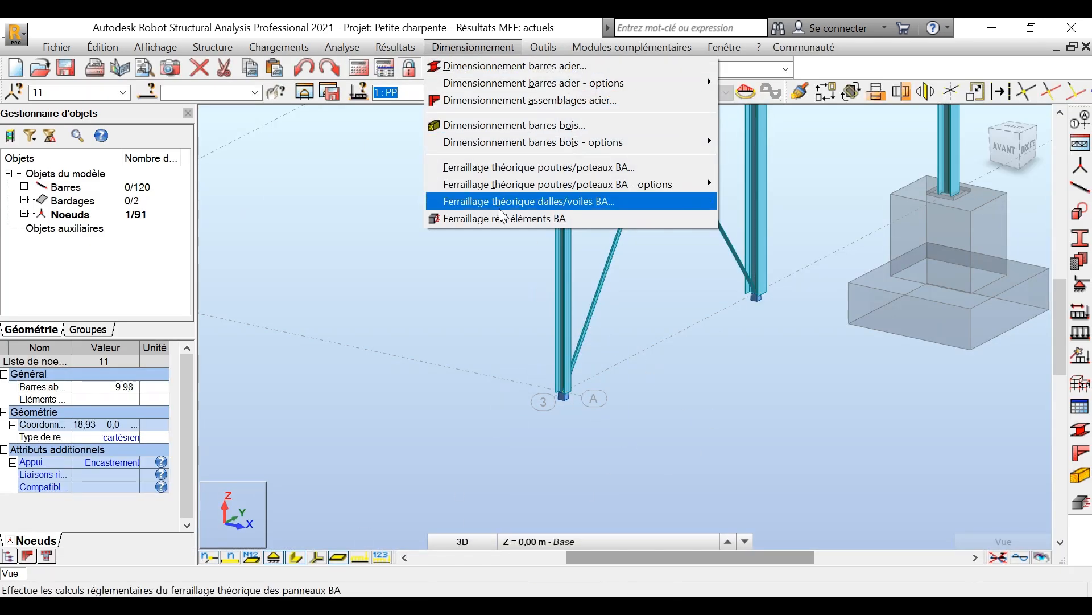
left_click(499, 207)
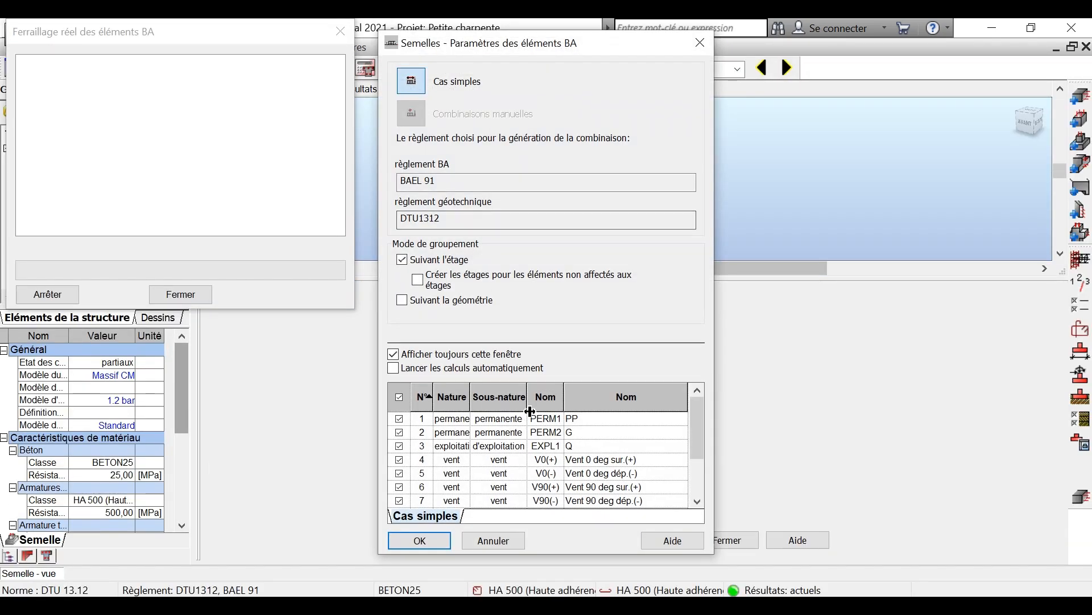
left_click_drag(697, 428, 697, 462)
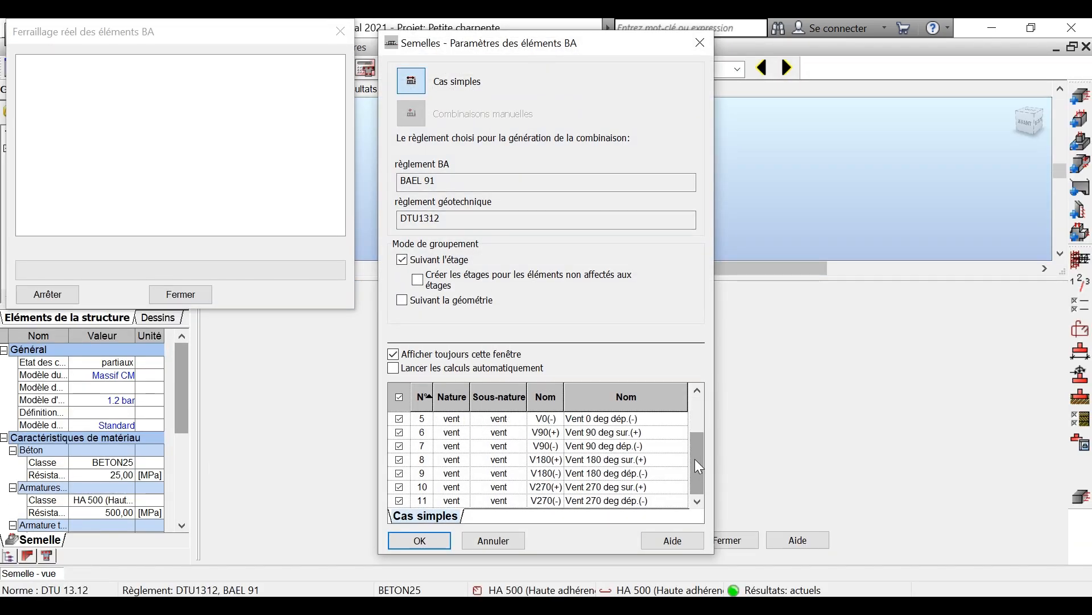
left_click(420, 540)
Assign Semelle11 to the Massifs BA level and delete the empty Indéfini level
left_click(25, 204)
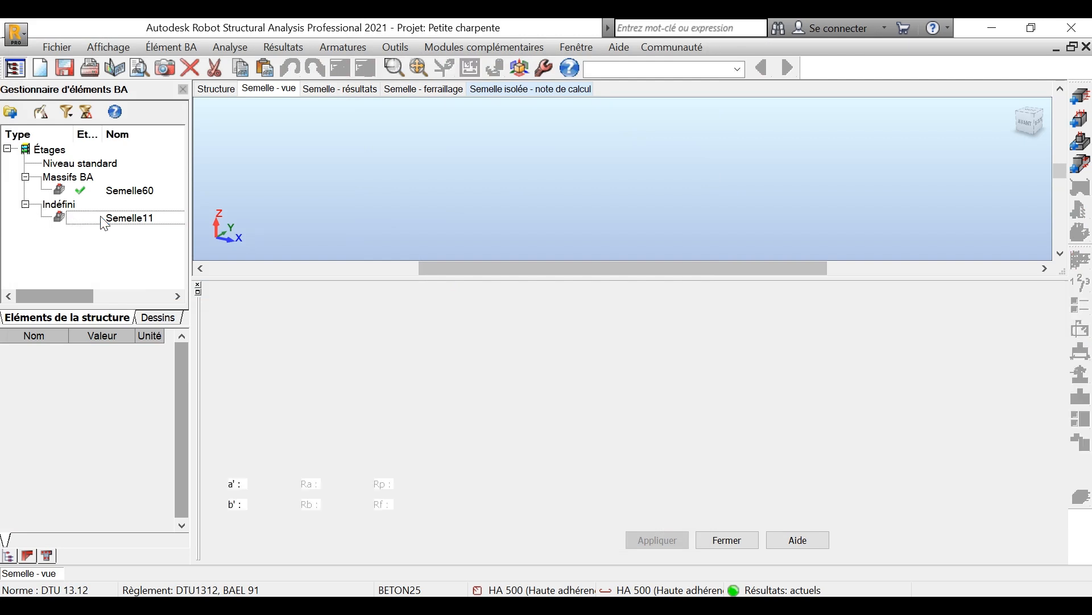
left_click(91, 216)
right_click(88, 217)
mouse_move(171, 251)
left_click(376, 267)
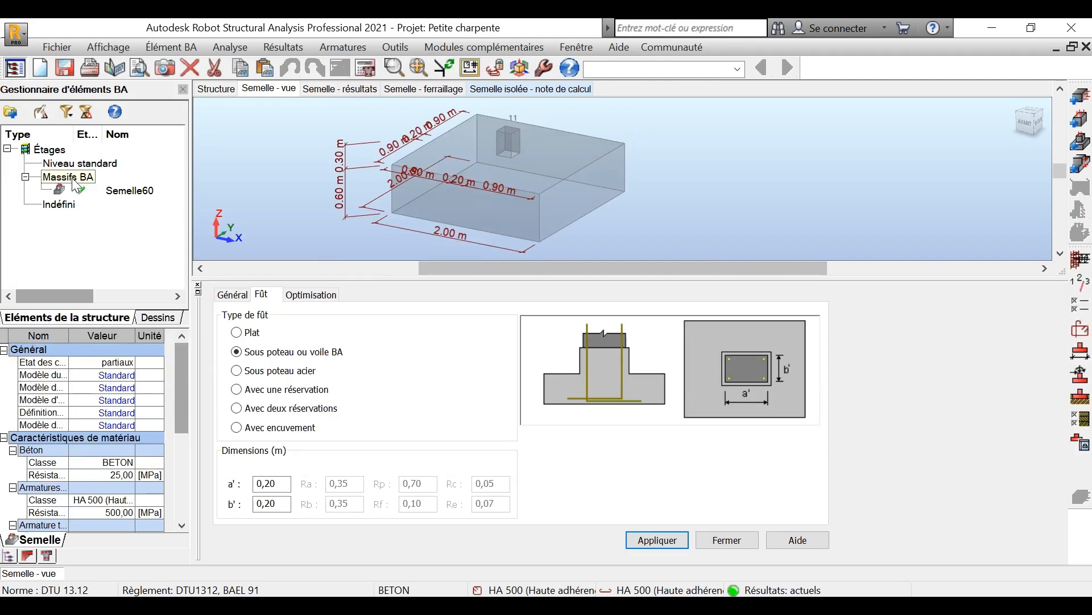
right_click(85, 177)
mouse_move(152, 212)
left_click(367, 241)
right_click(53, 211)
left_click(40, 251)
Set Semelle11's dimensions a and b to 0,800 m, and fix the eccentricities ex and ey at 0,00
left_click(116, 194)
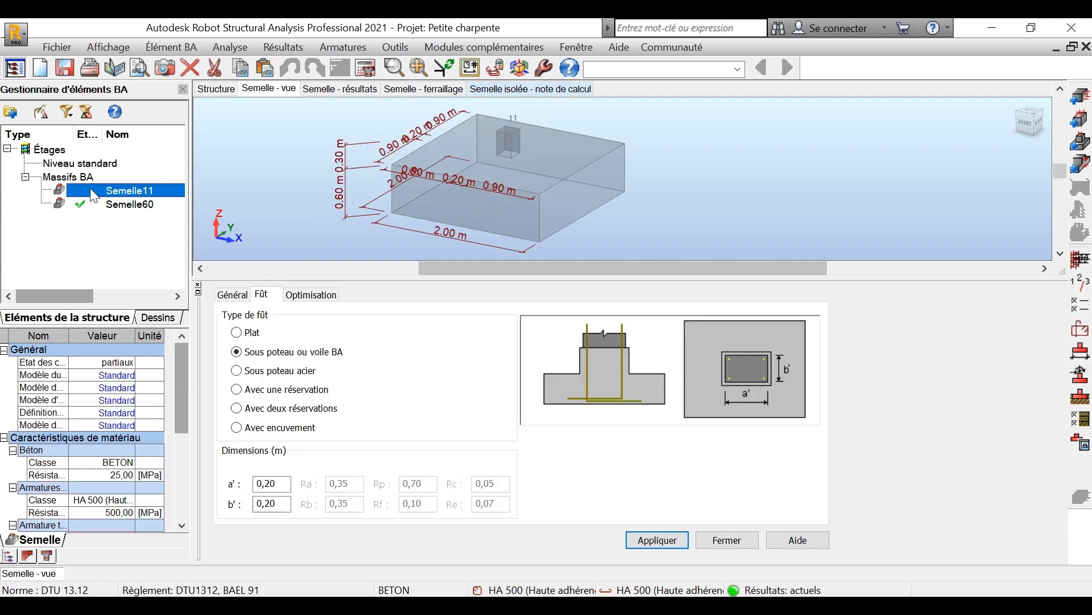
left_click(112, 193)
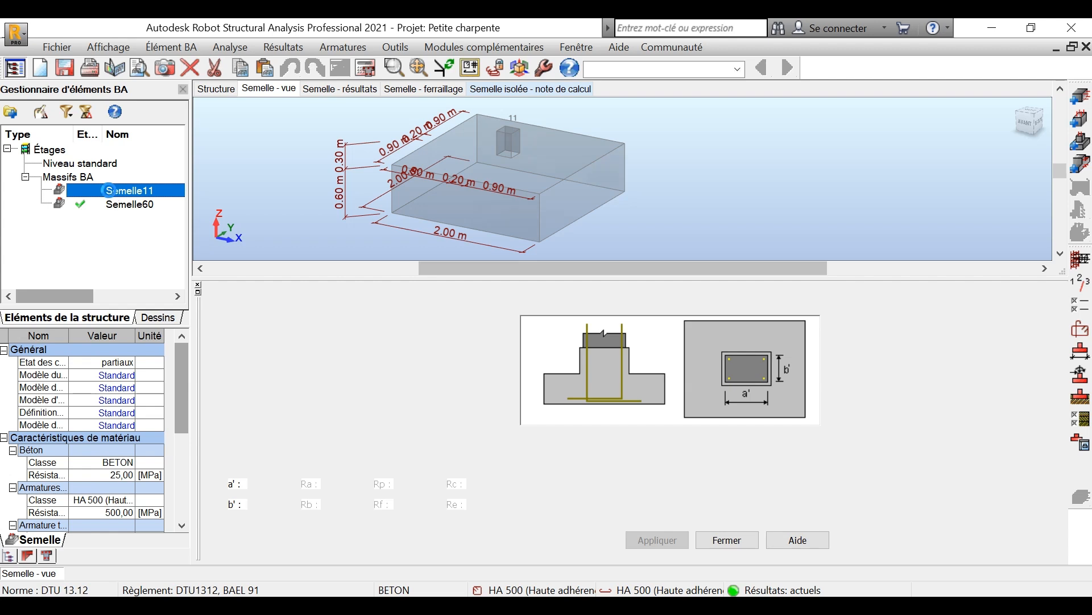
left_click(232, 295)
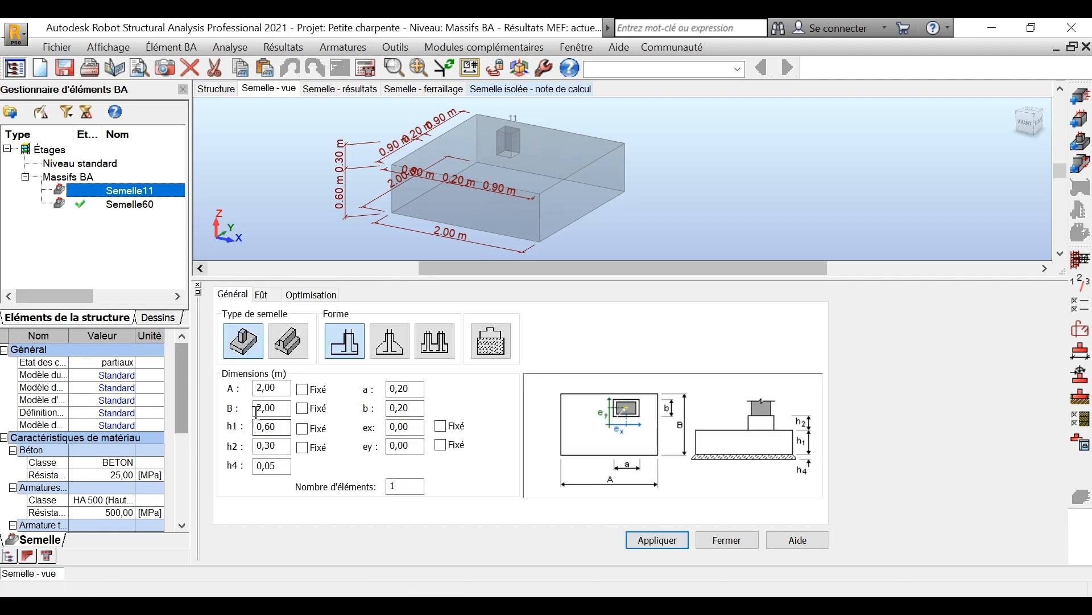
left_click(411, 391)
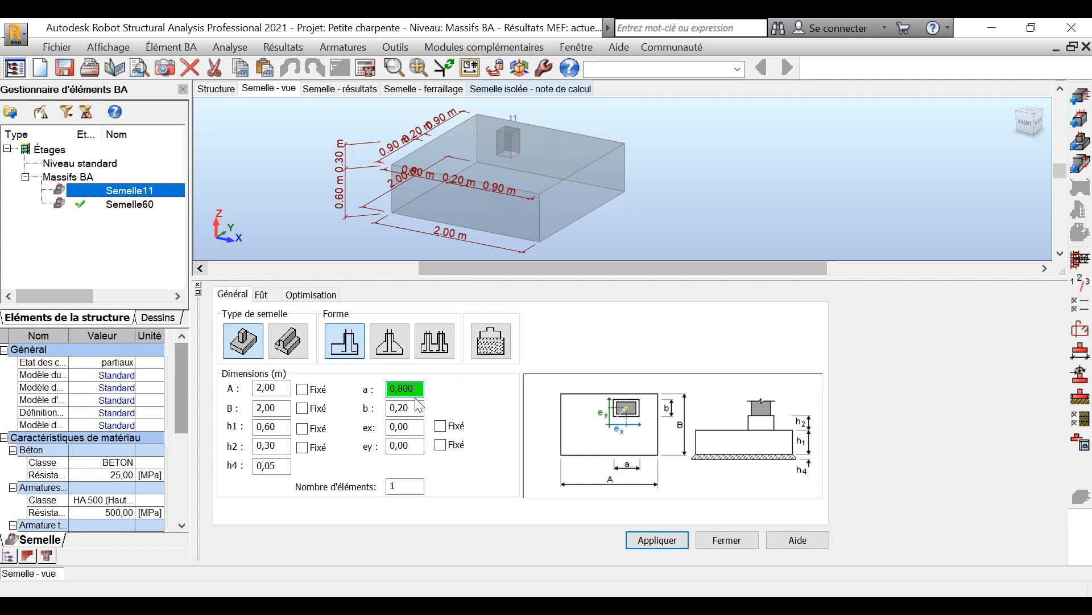
left_click(417, 406)
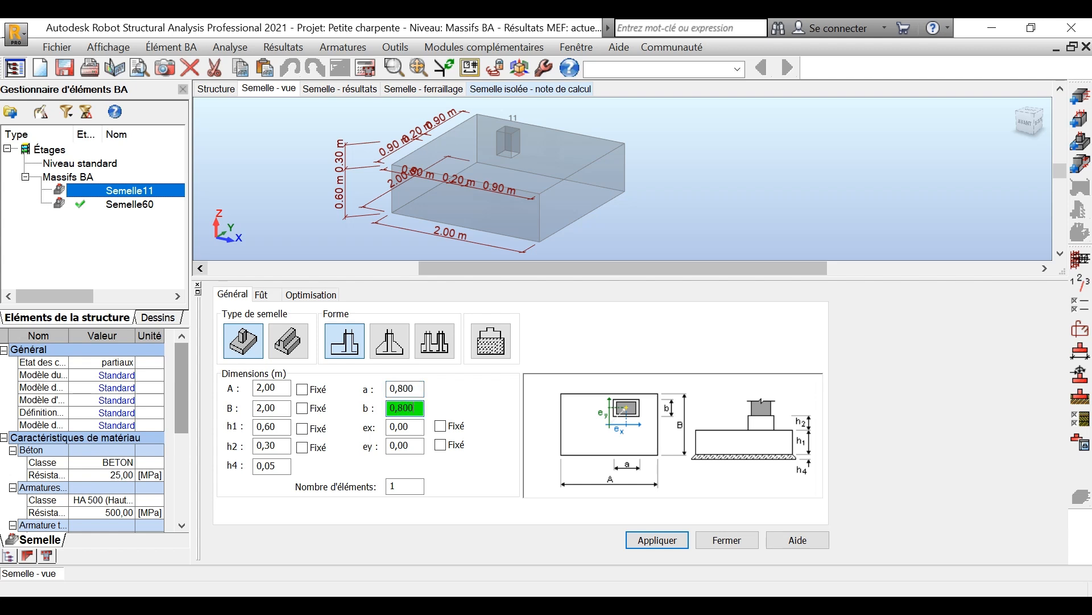
left_click(442, 427)
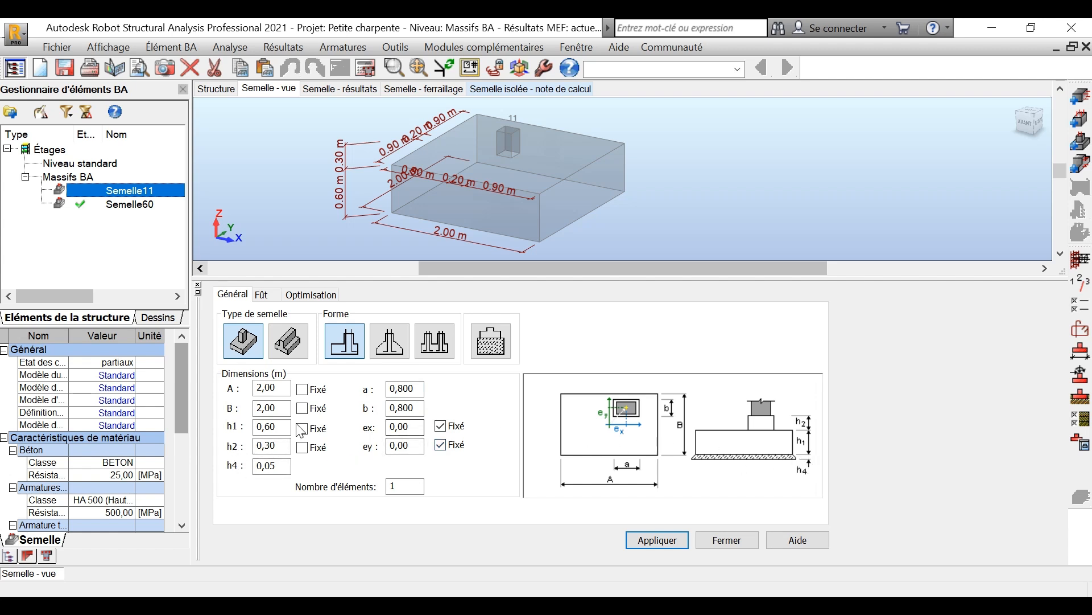
Set Semelle11's height h2 to 1,20 m and h1 to 0,50 m, and mark both as fixed
left_click(280, 446)
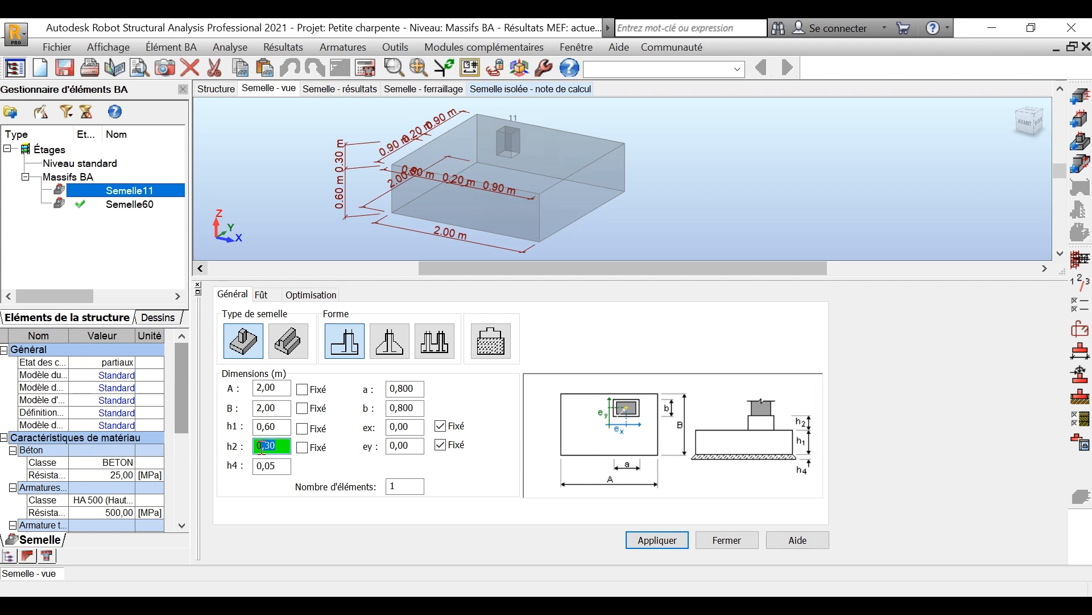
type("1,20")
left_click(303, 447)
left_click(282, 428)
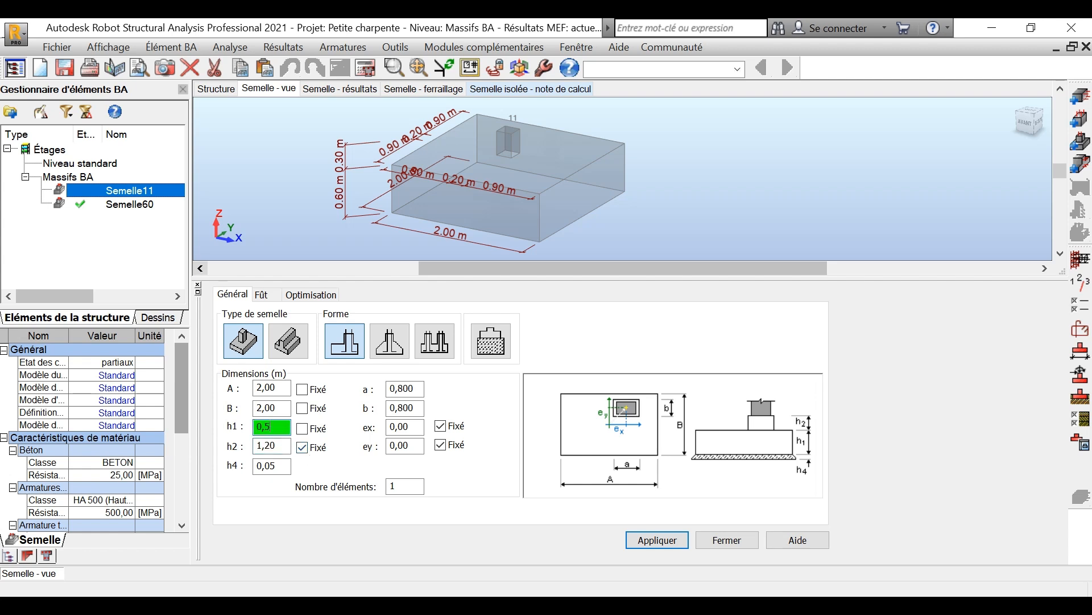
left_click(301, 429)
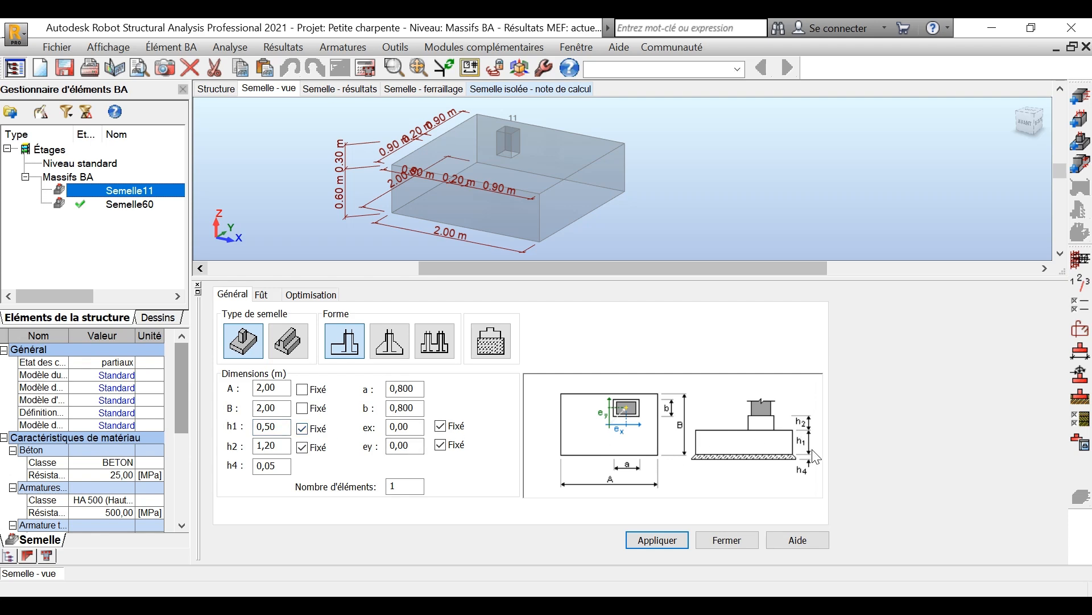
left_click(677, 607)
left_click_drag(579, 356, 605, 358)
Set Semelle11's pedestal type to Sous poteau acier and look up the noted base plate dimensions in Notepad
left_click(263, 294)
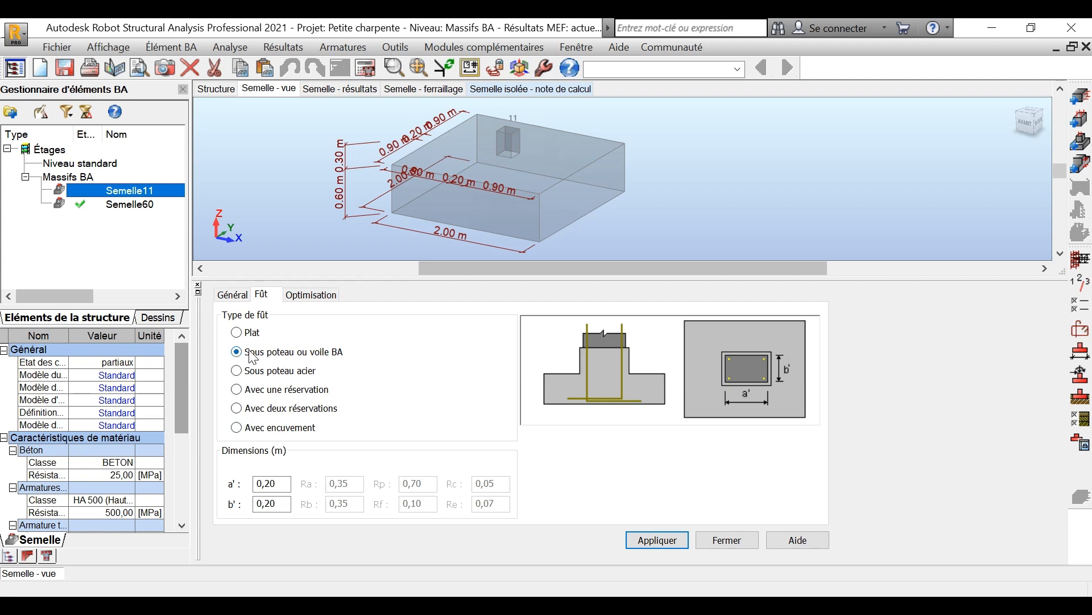
left_click(238, 371)
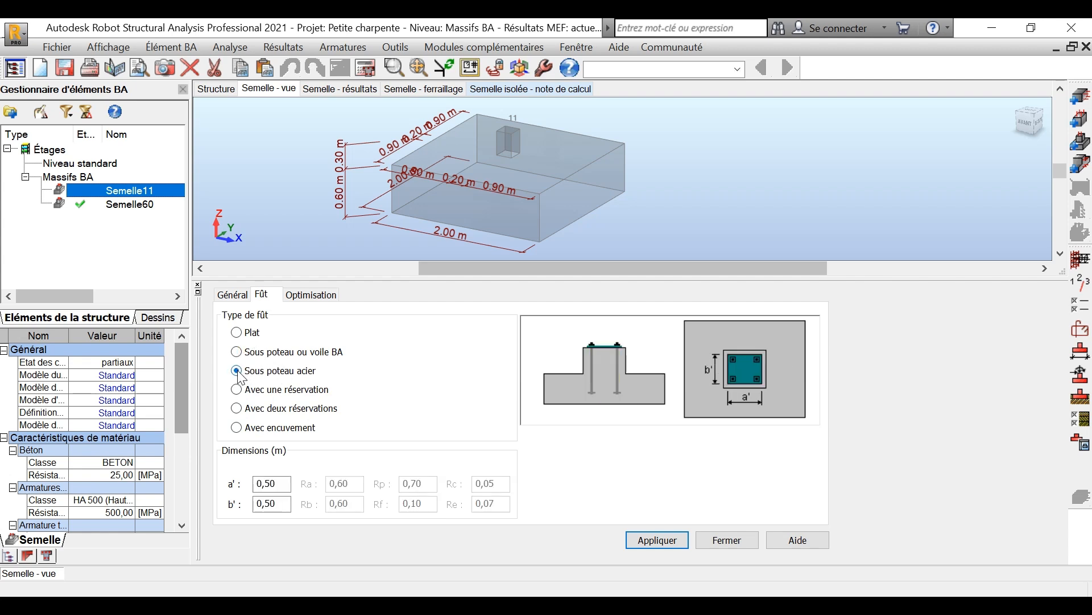
left_click(279, 483)
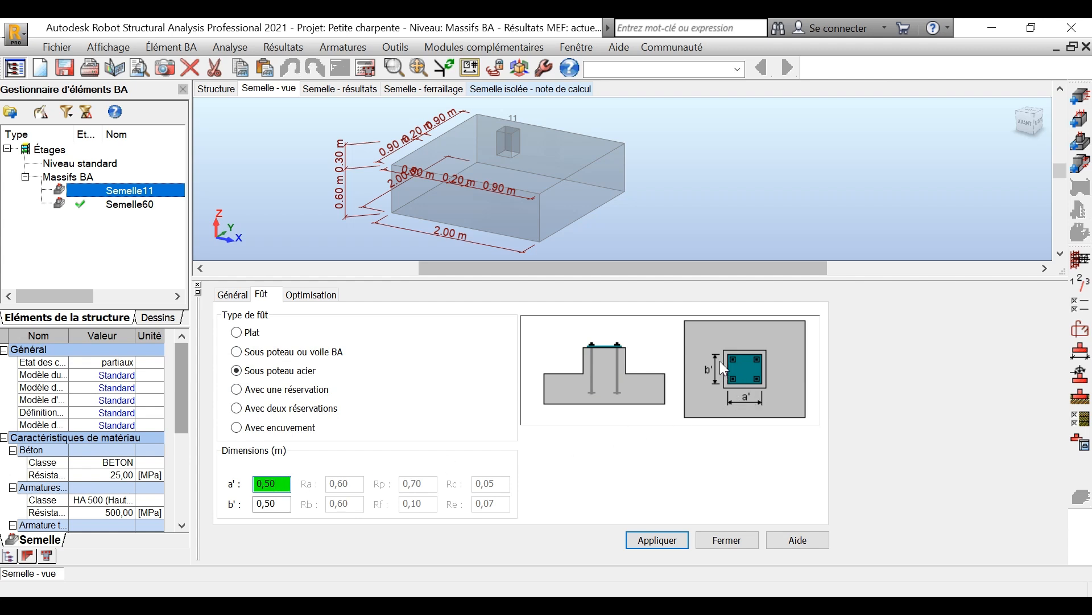
left_click(761, 605)
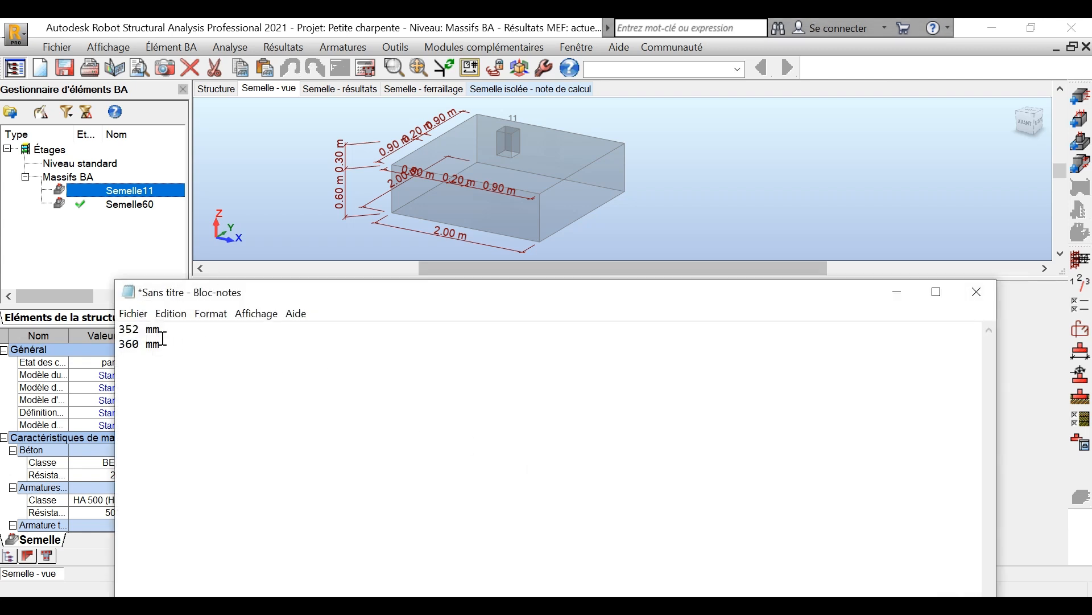
left_click(904, 290)
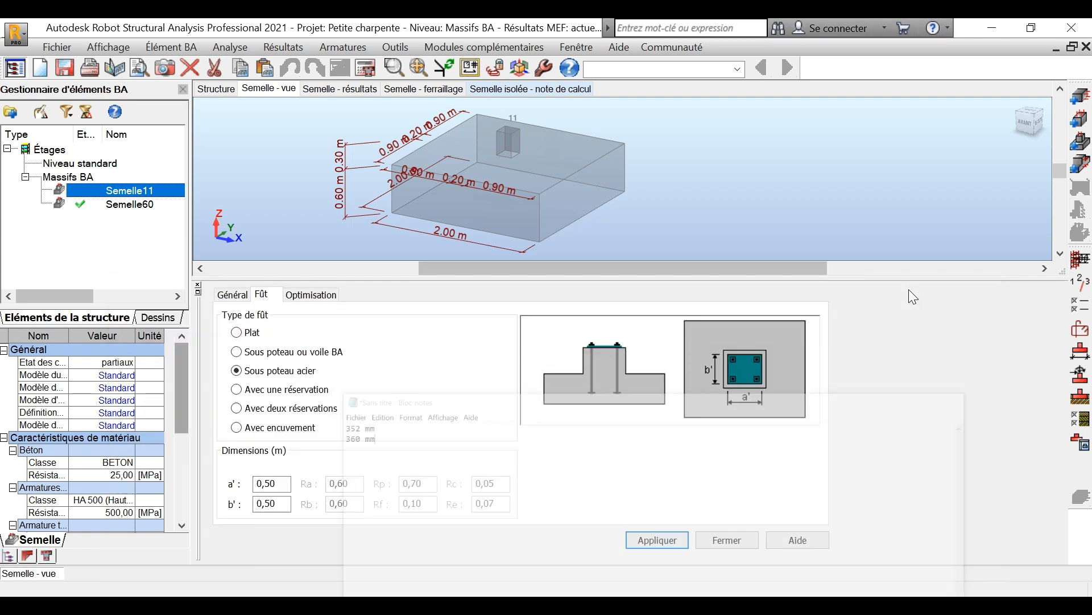
Set the pedestal's base plate dimensions a' to 0,360 m and b' to 0,352 m, and apply the footing geometry
left_click(282, 484)
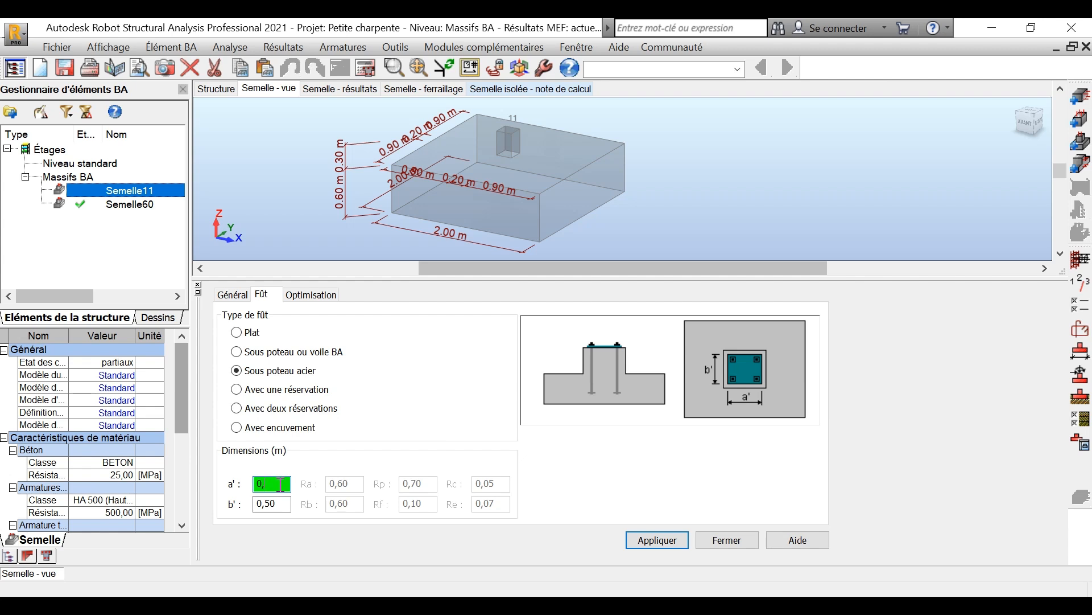
type("0,360")
left_click(281, 503)
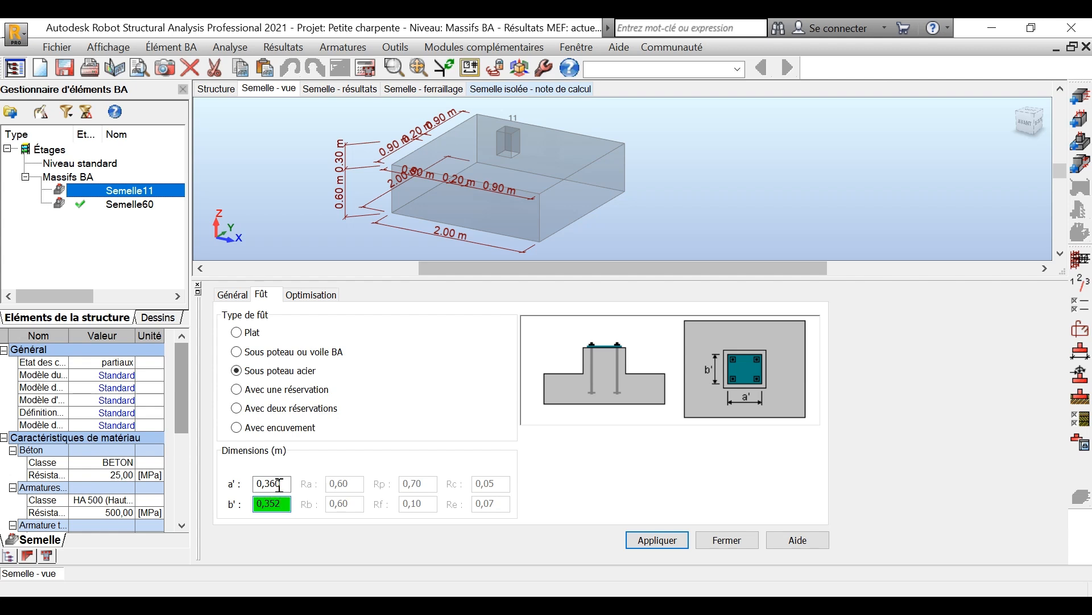
left_click(307, 295)
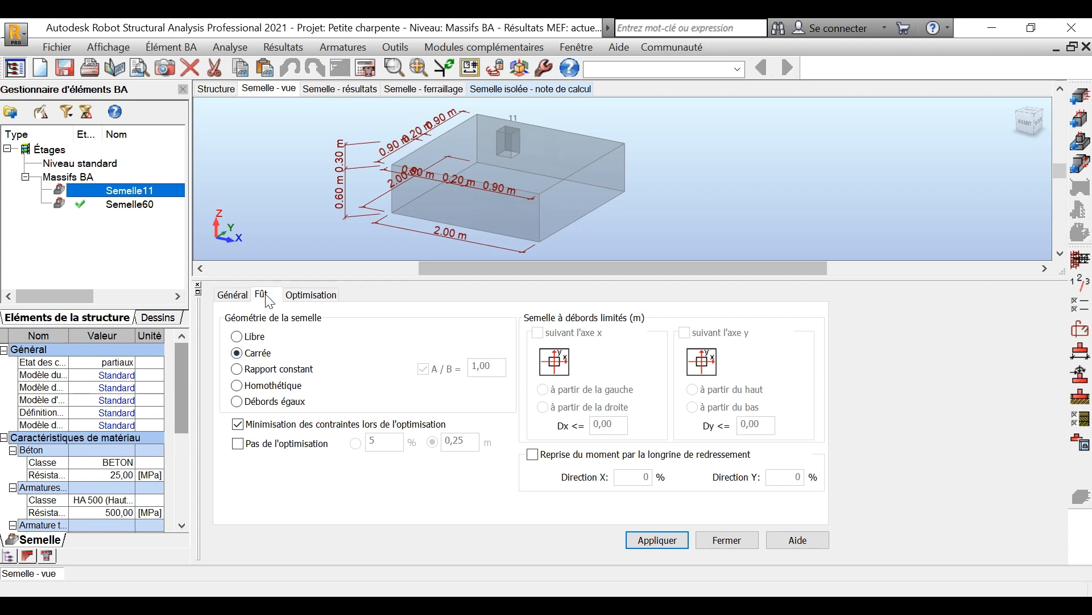
left_click(233, 294)
left_click(660, 538)
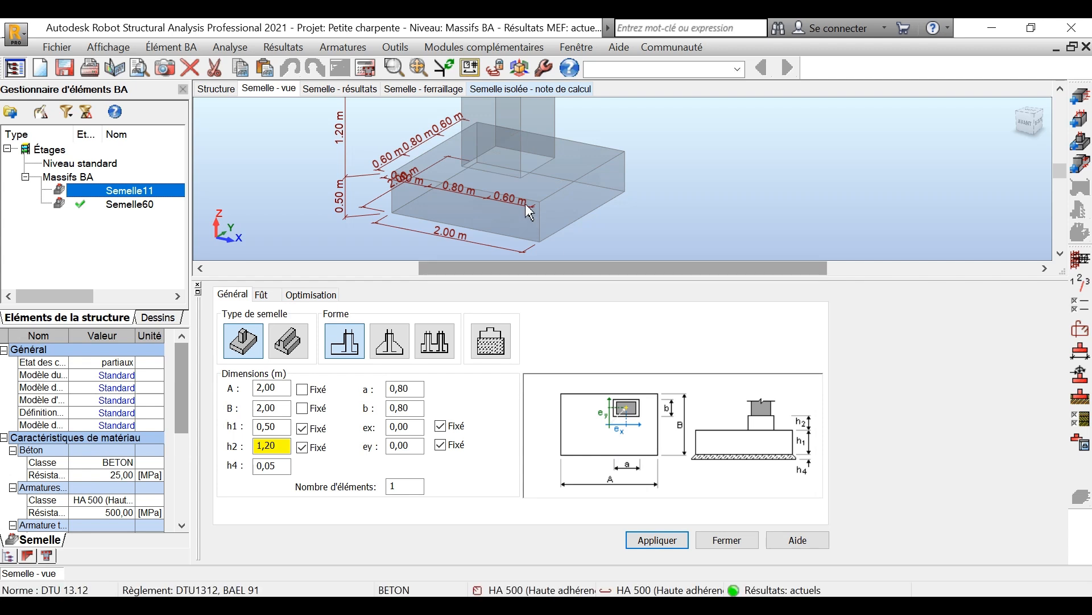
Confirm the storey parameters with Fissuration peu préjudiciable and Agressivité du milieu non agressif
left_click(1084, 286)
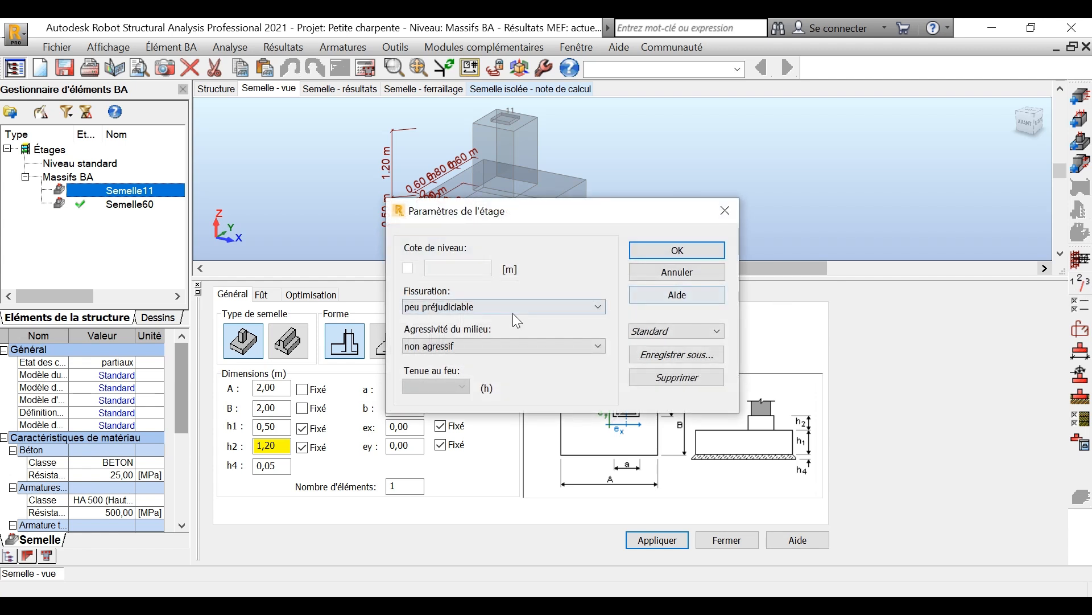
left_click(466, 309)
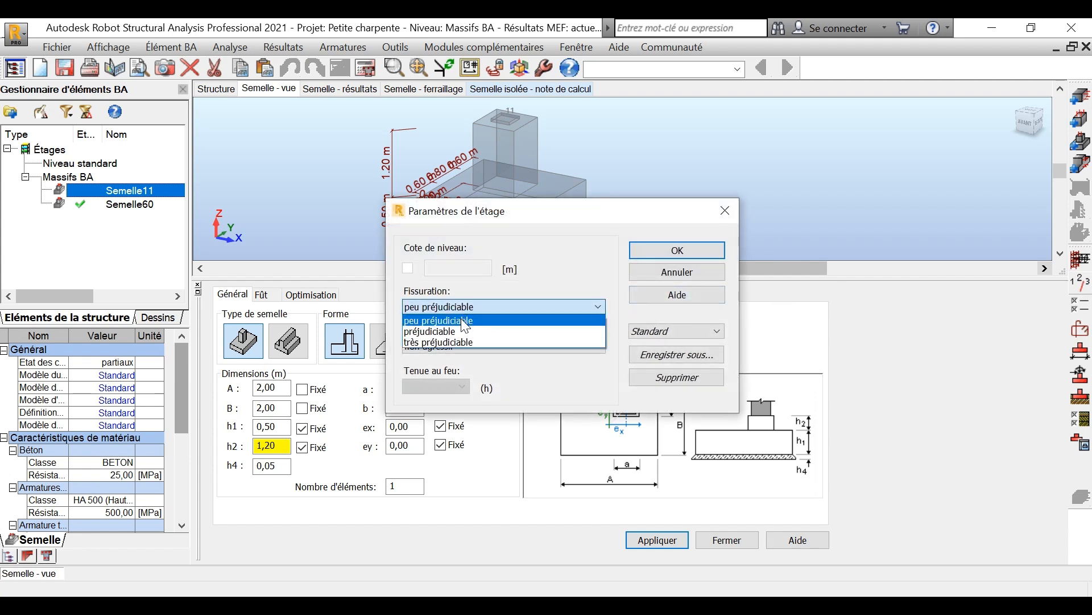
left_click(458, 321)
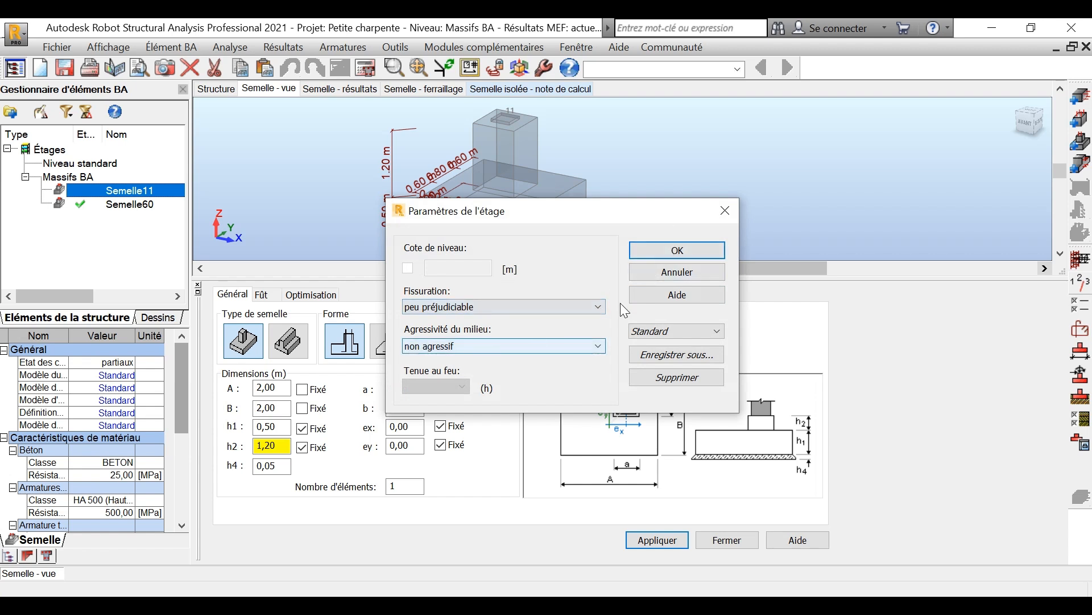
left_click(693, 248)
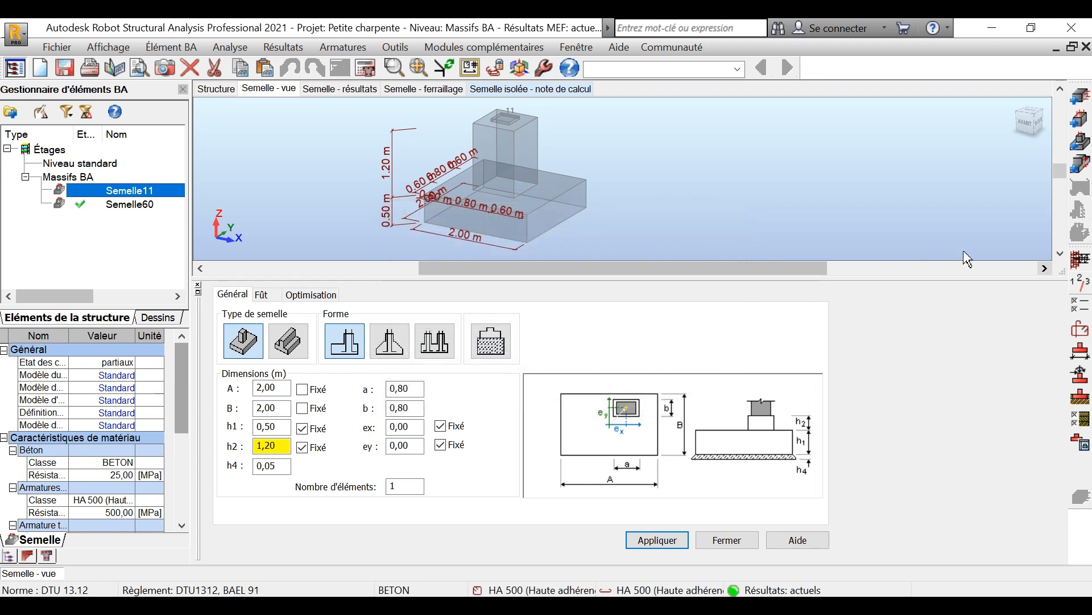
Apply the B25 preset in the BAEL 91 calculation options, reviewing its concrete, longitudinal, transverse and additional steel settings
left_click(1080, 304)
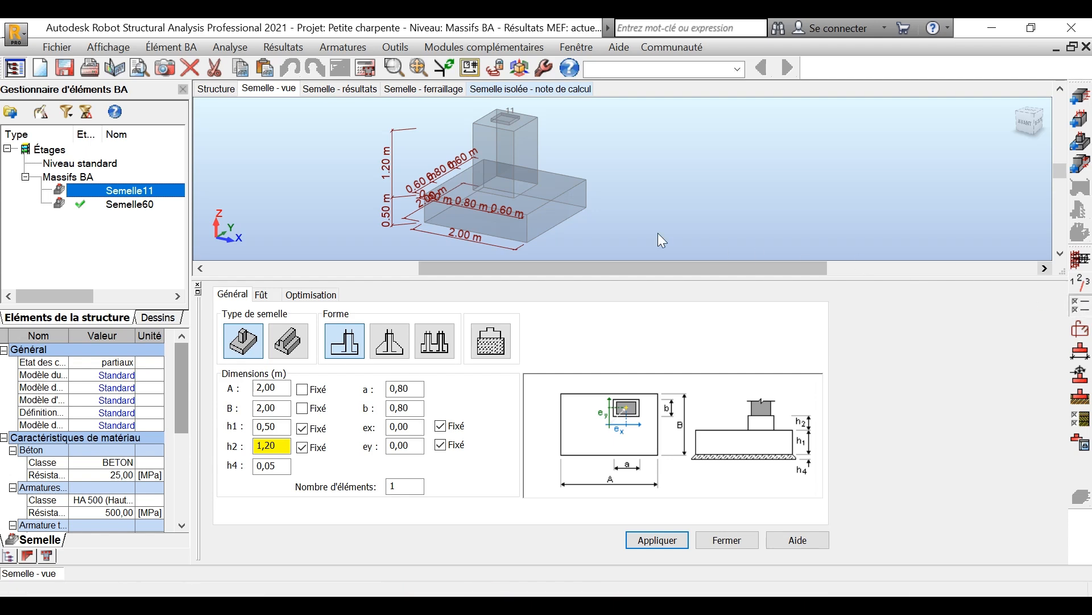
left_click_drag(453, 54, 431, 96)
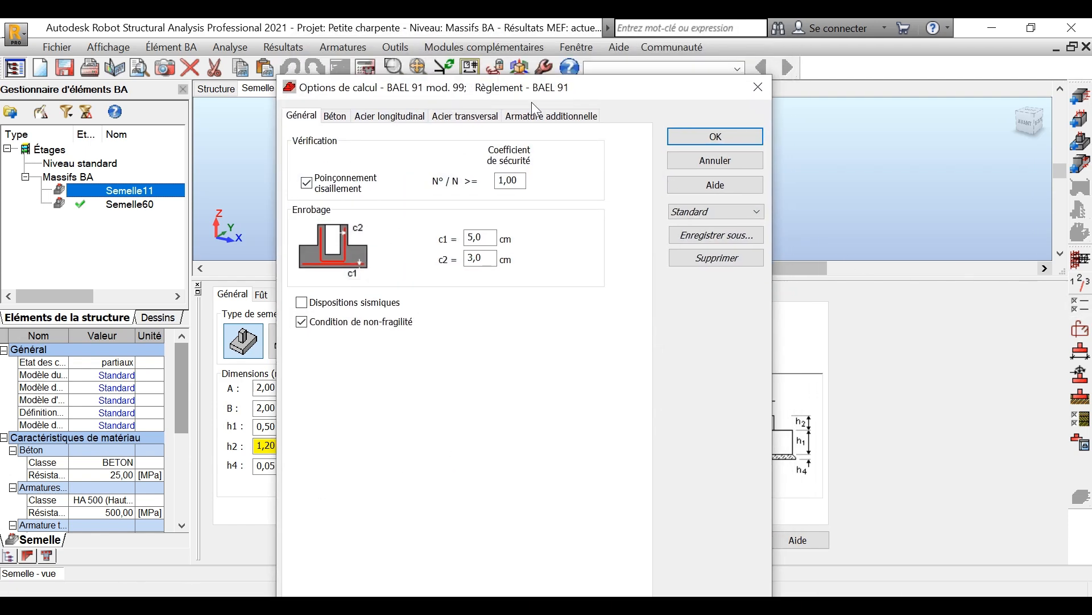
left_click(719, 212)
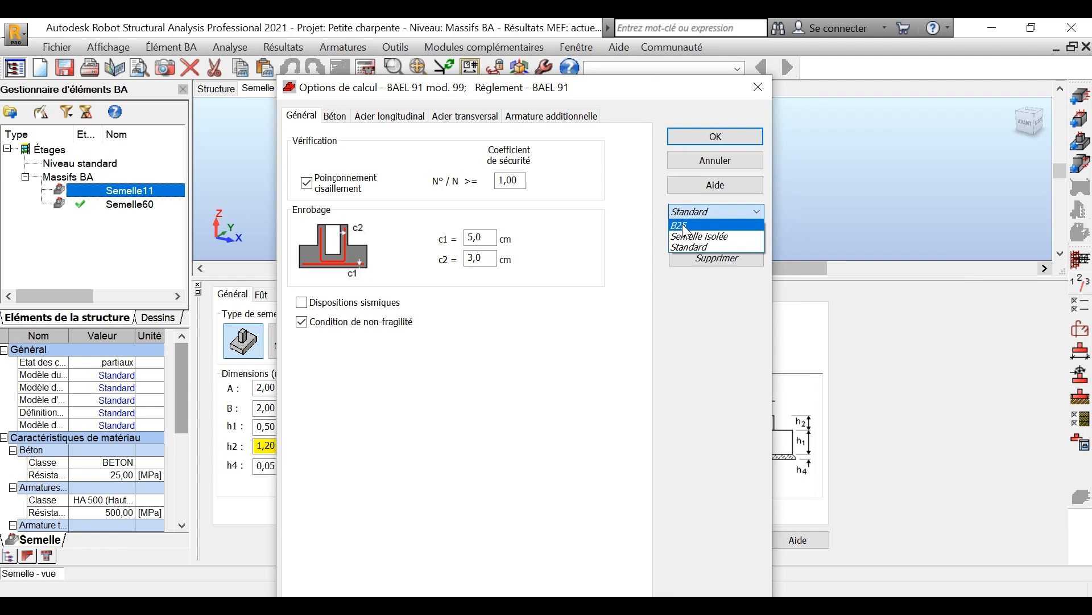
left_click(684, 226)
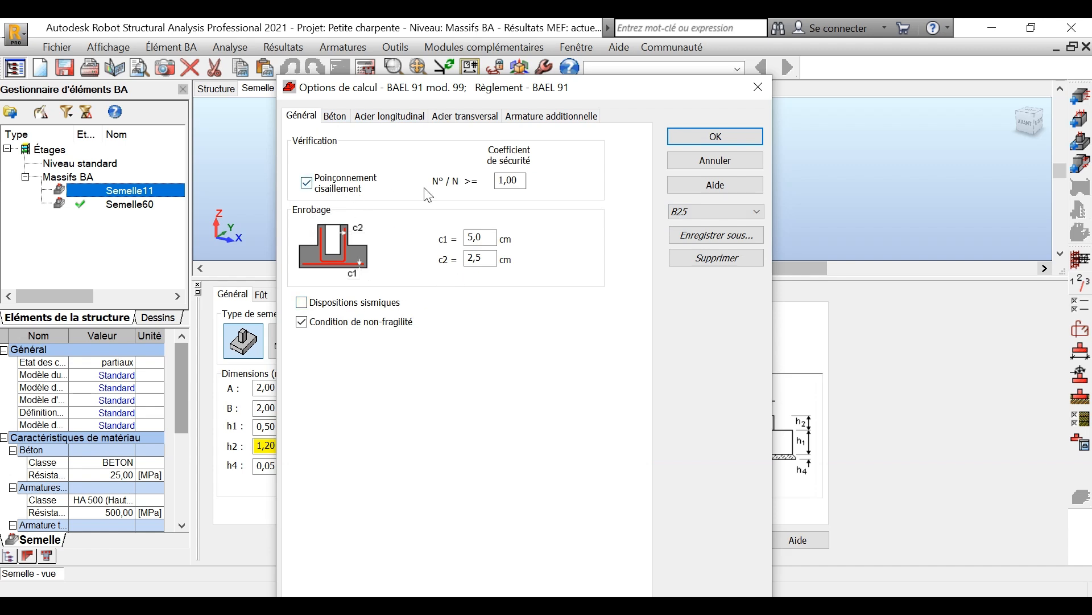
left_click(341, 120)
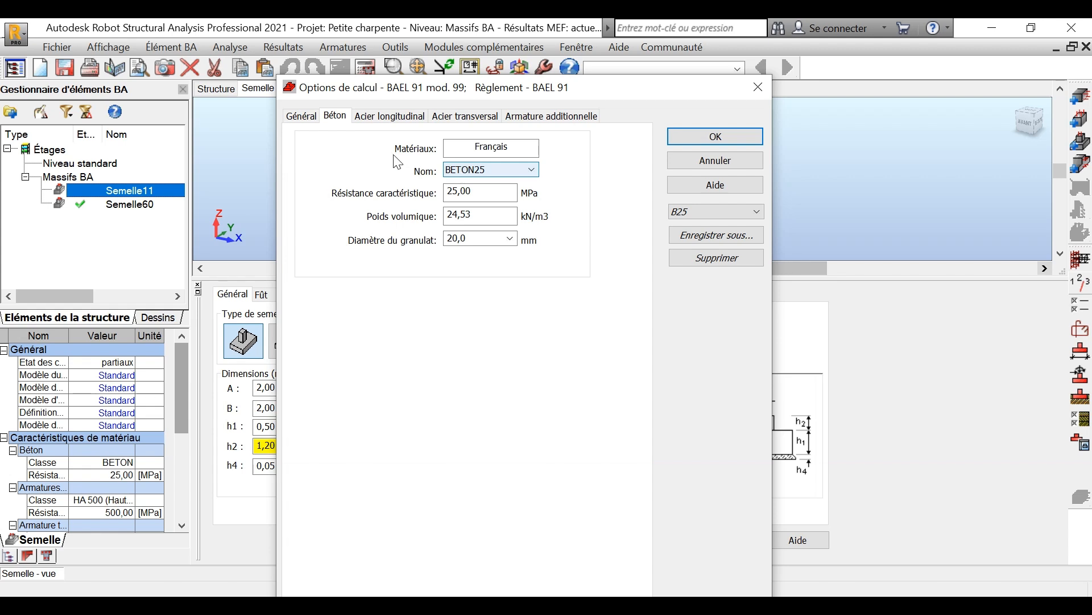
left_click(390, 121)
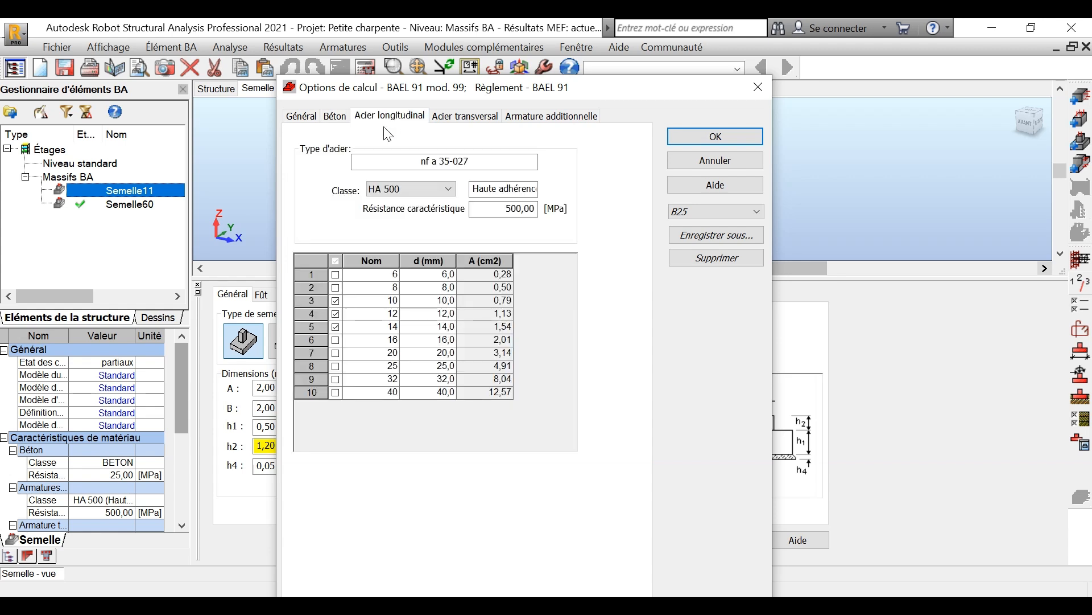
left_click(337, 328)
left_click(452, 118)
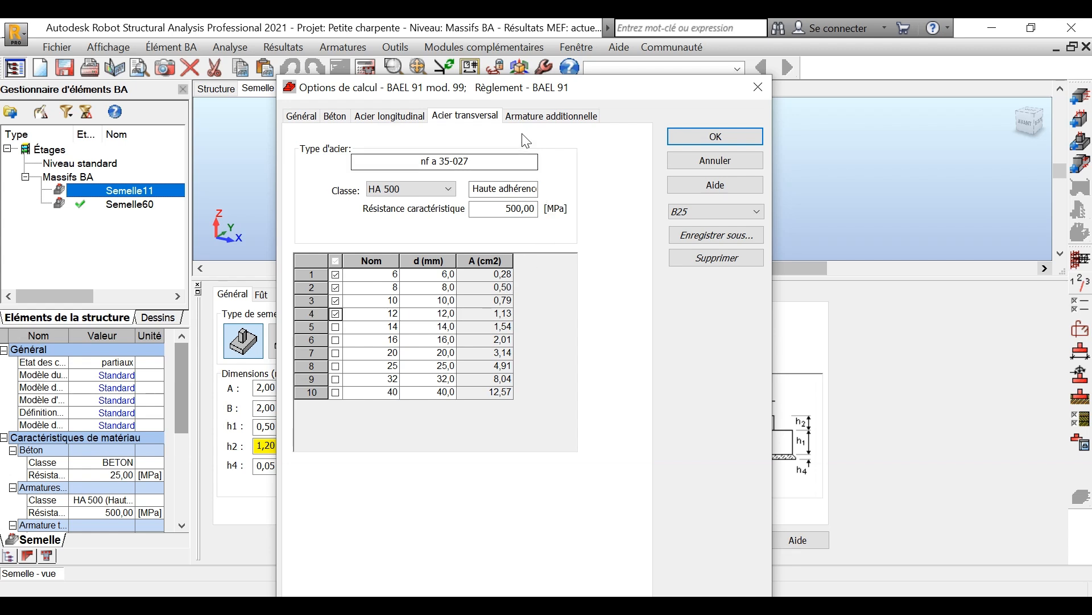
left_click(524, 116)
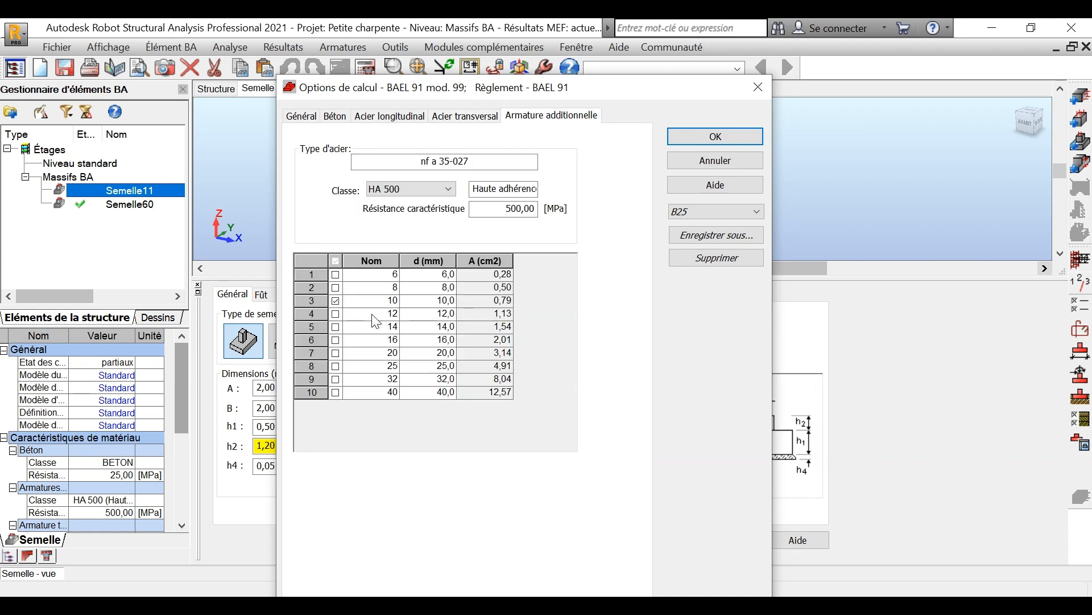
left_click(684, 142)
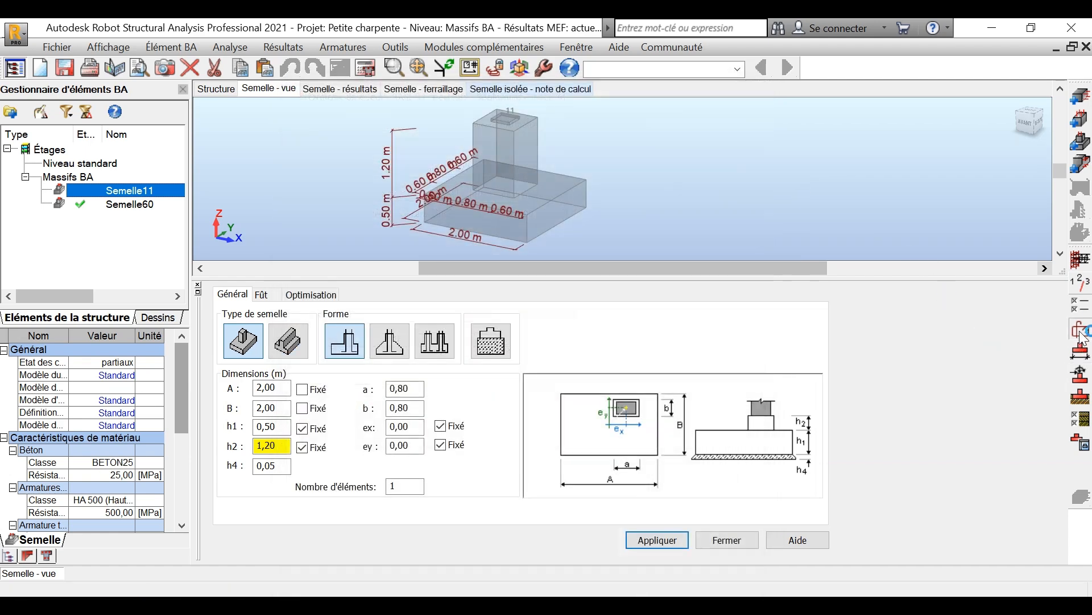
Load the Massif CM preset for the reinforcement layout and accept the footing's advanced reinforcement options
left_click(1082, 333)
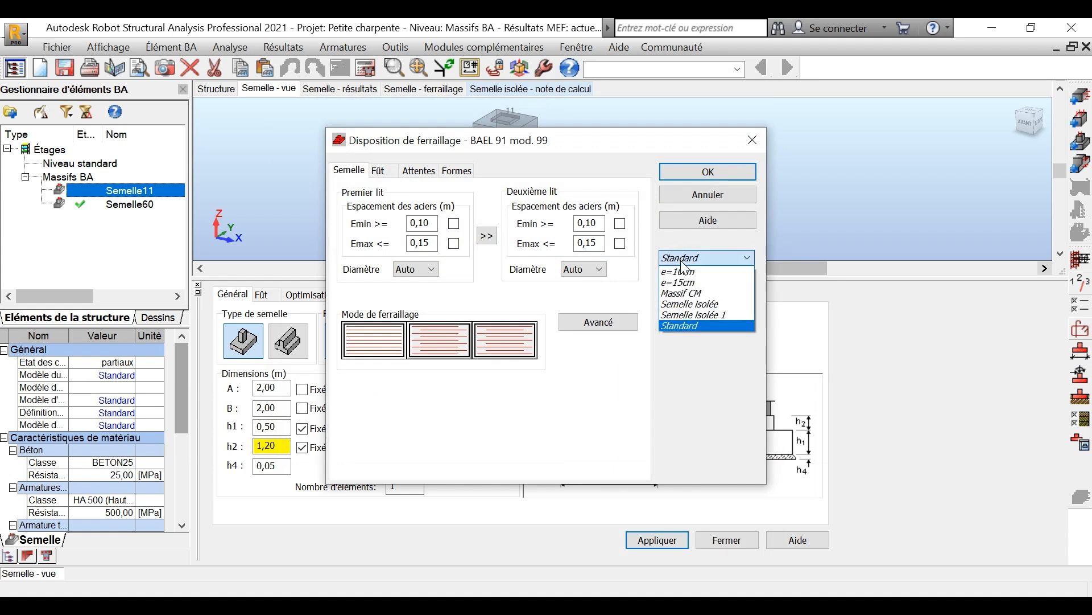
left_click(691, 293)
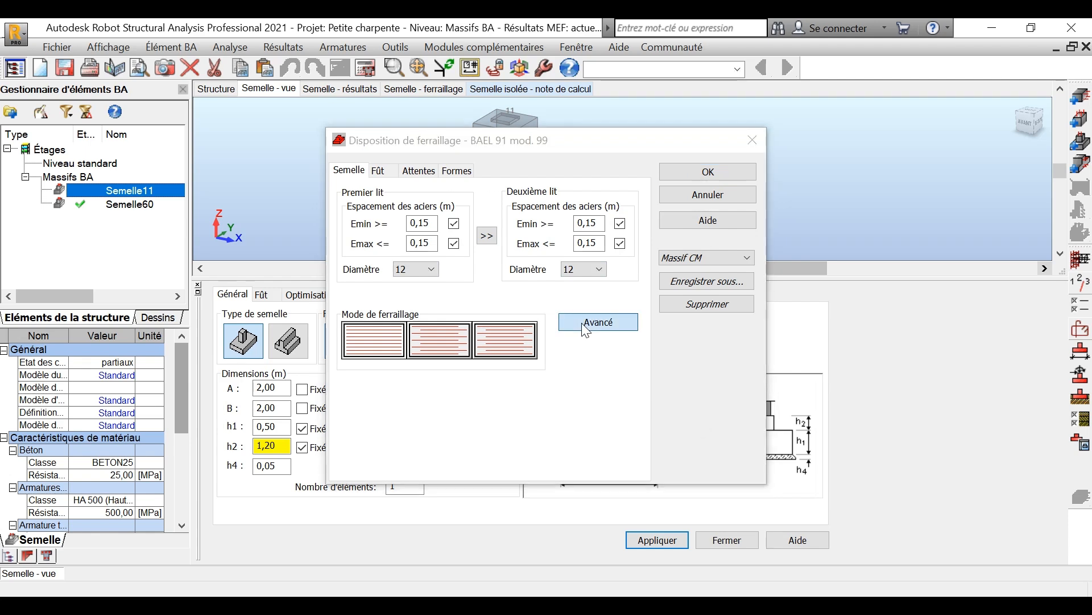
left_click(598, 323)
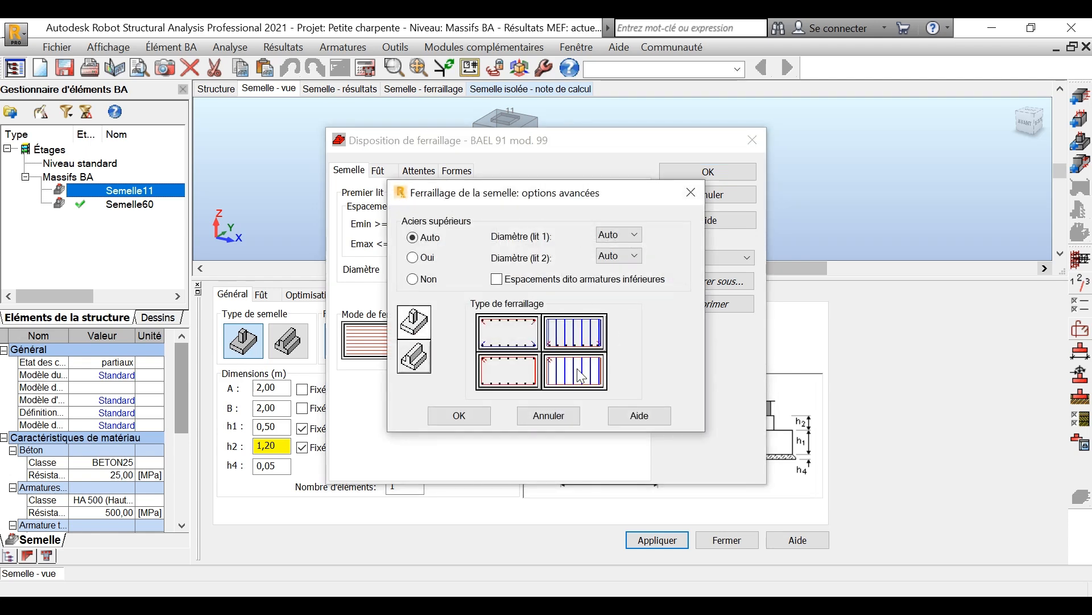
left_click(459, 416)
Check the pedestal's reinforcement mode, its elevation spacing values and its steel types in the reinforcement layout
left_click(383, 174)
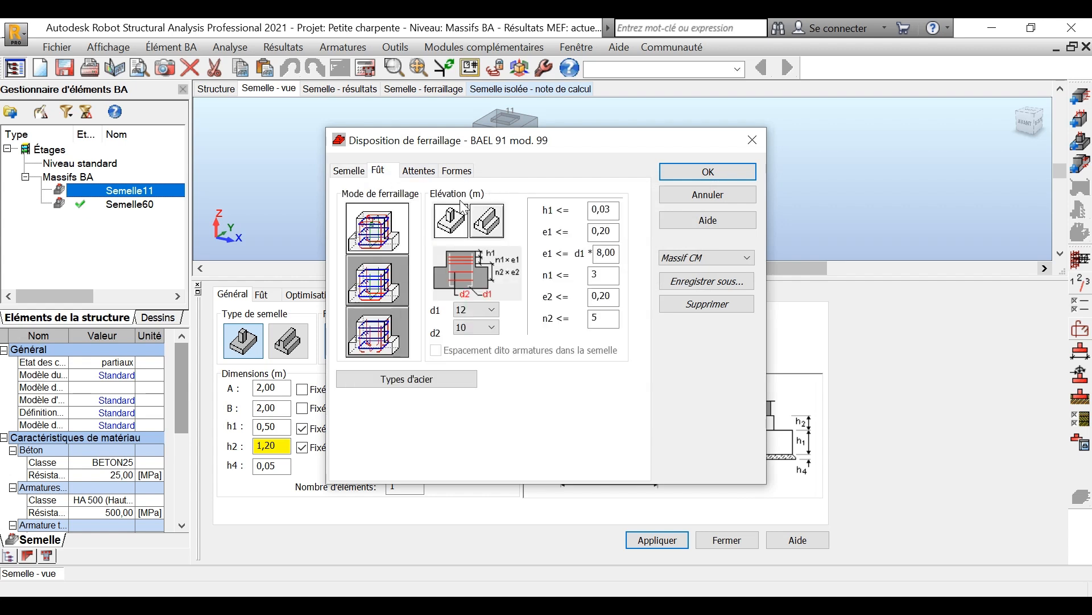
left_click(385, 235)
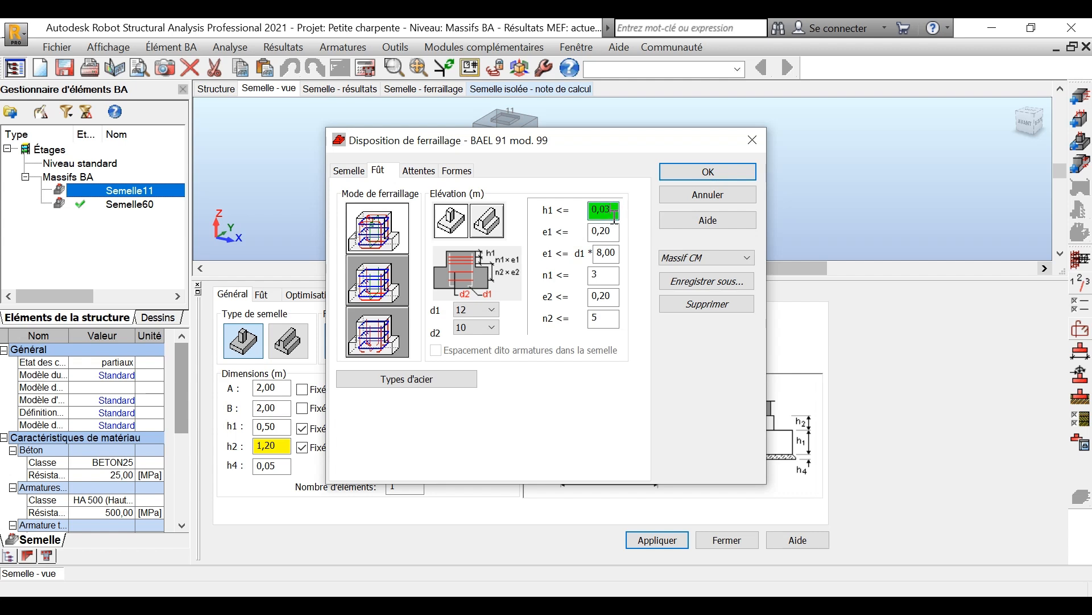
left_click(602, 313)
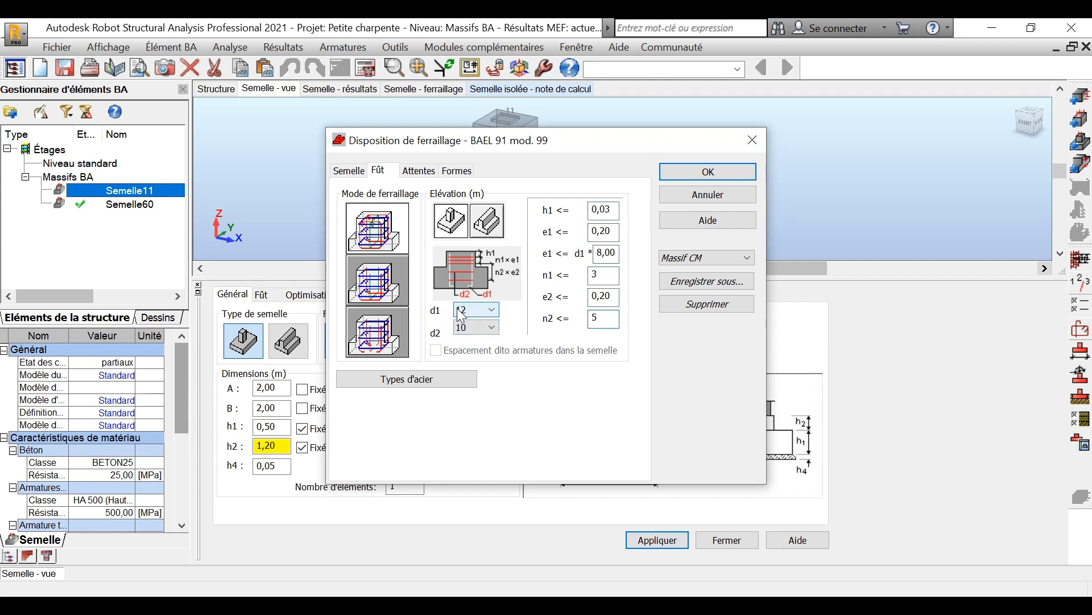
left_click(422, 378)
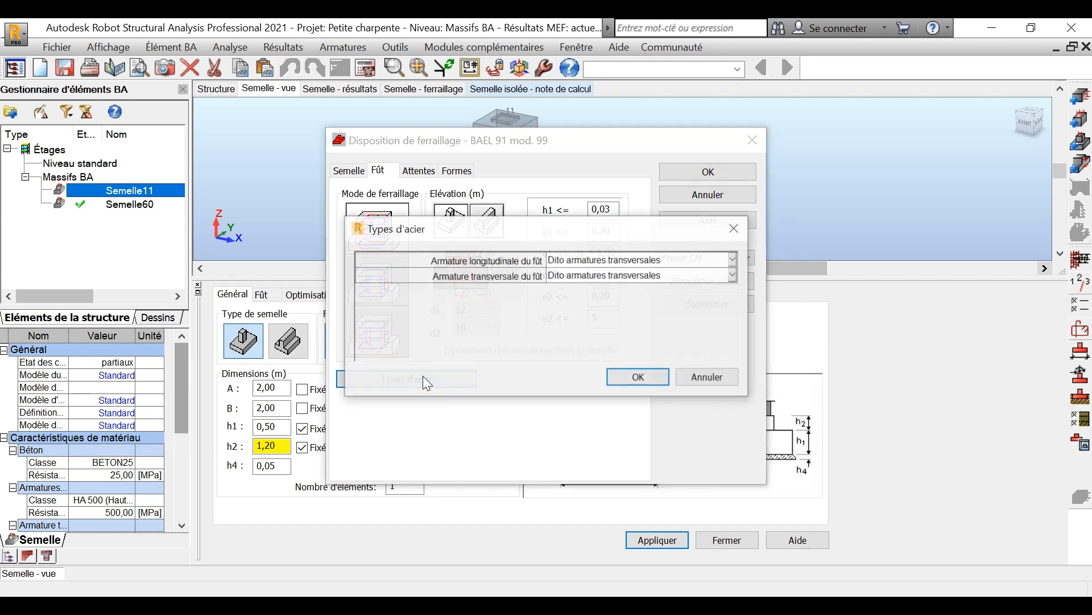
left_click(624, 379)
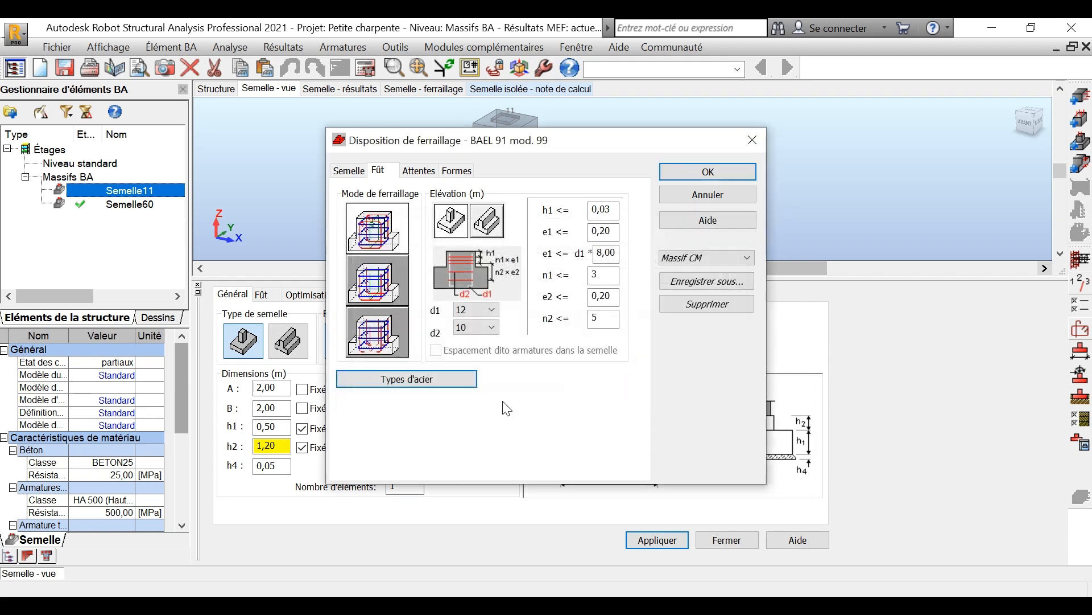
Review the dowel settings and the shape of each bar type from attente to Armatures des encuvements, and accept the reinforcement layout
left_click(419, 171)
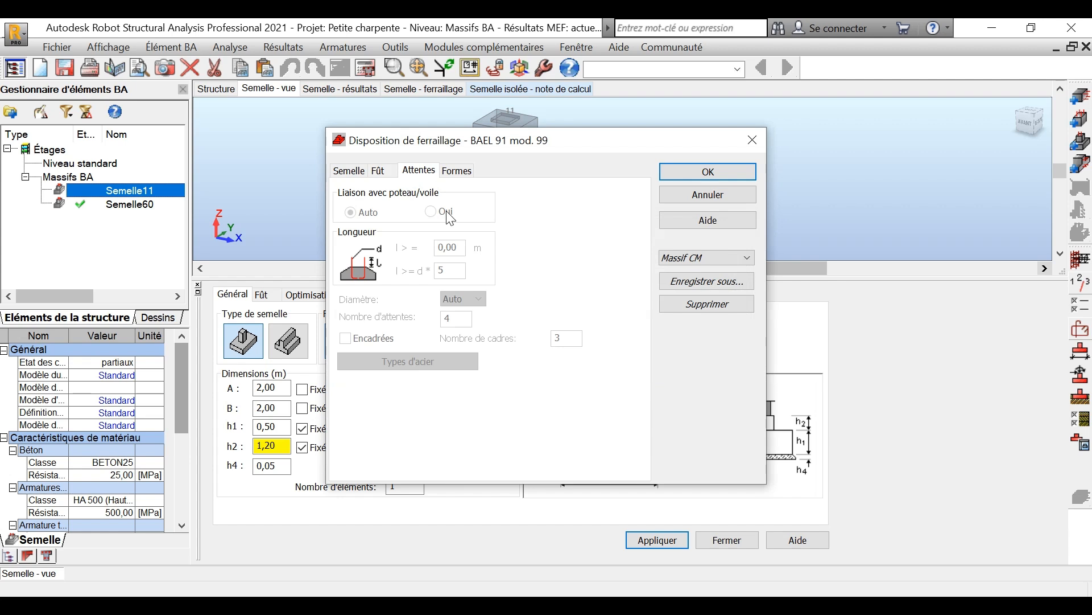
left_click(456, 171)
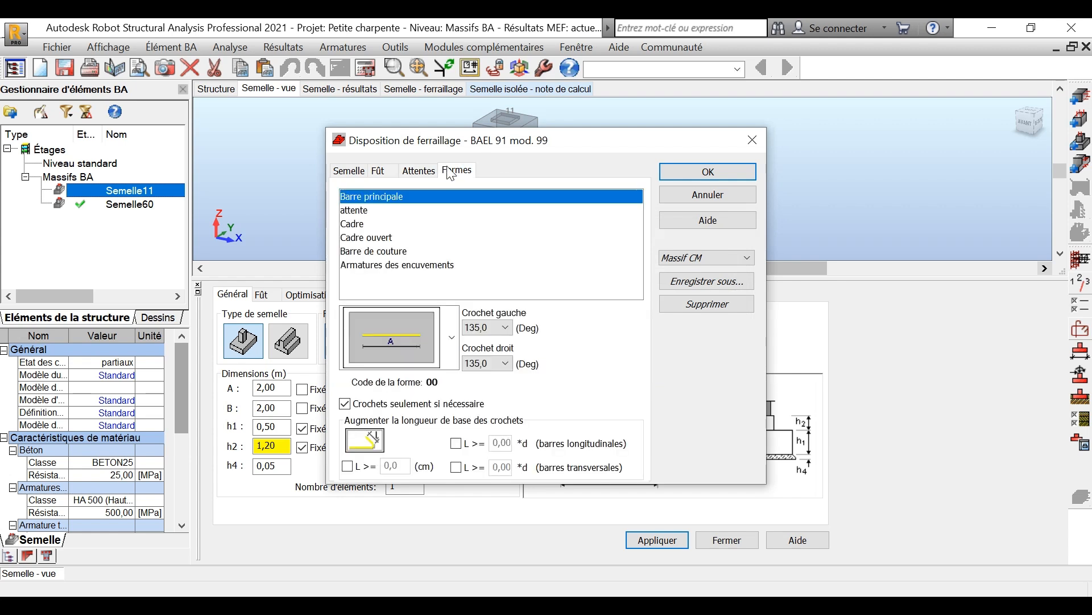
left_click(356, 210)
left_click(356, 224)
left_click(358, 237)
left_click(364, 251)
left_click(376, 265)
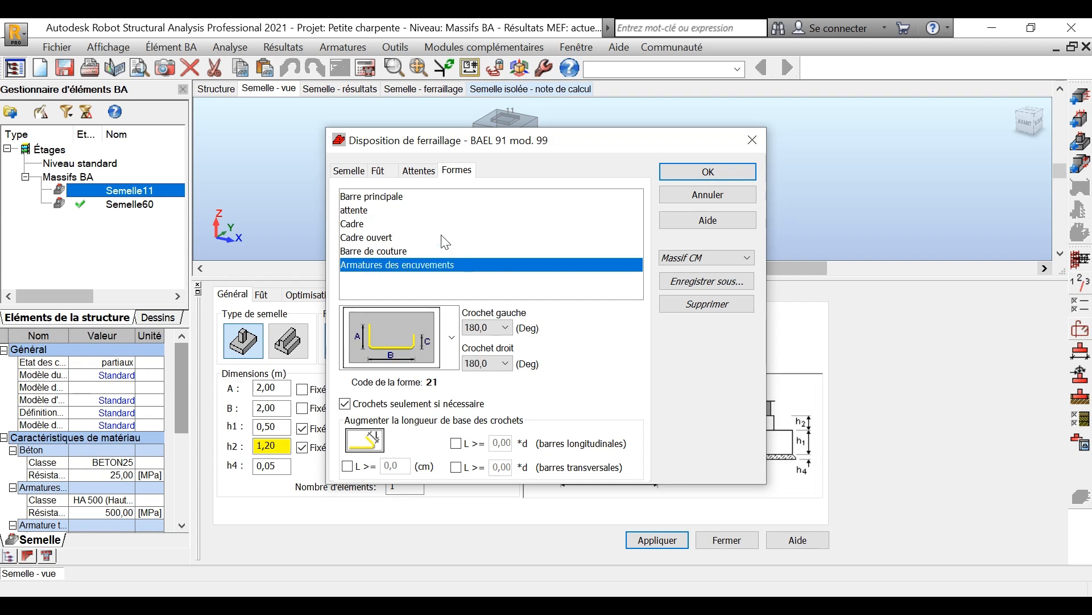
left_click(706, 171)
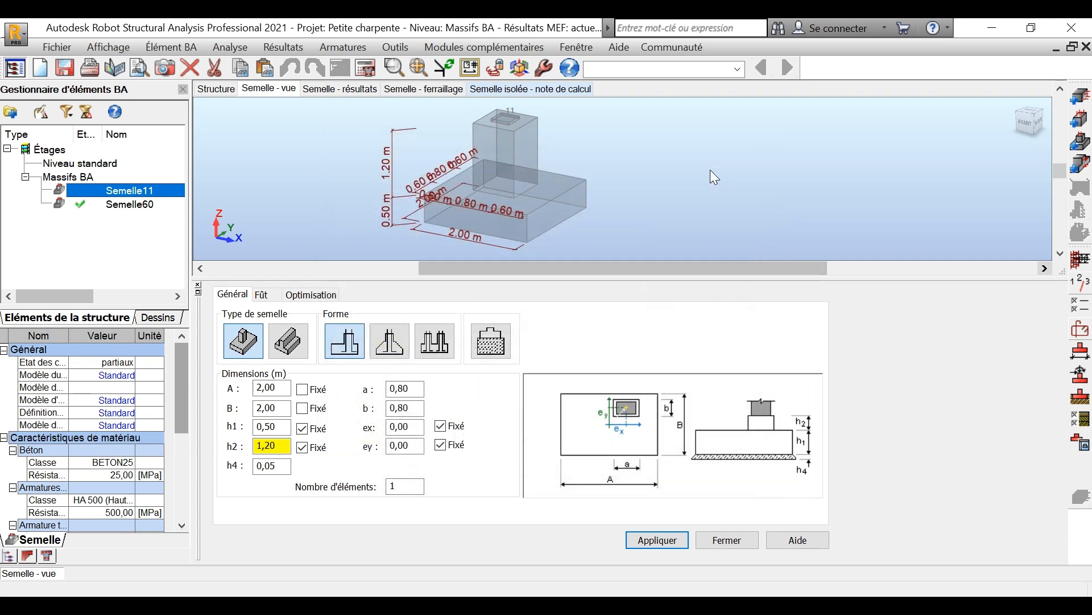
Set the excavation bottom level Nf to -1,70 m in the footing's soil definition and apply it
left_click(1080, 398)
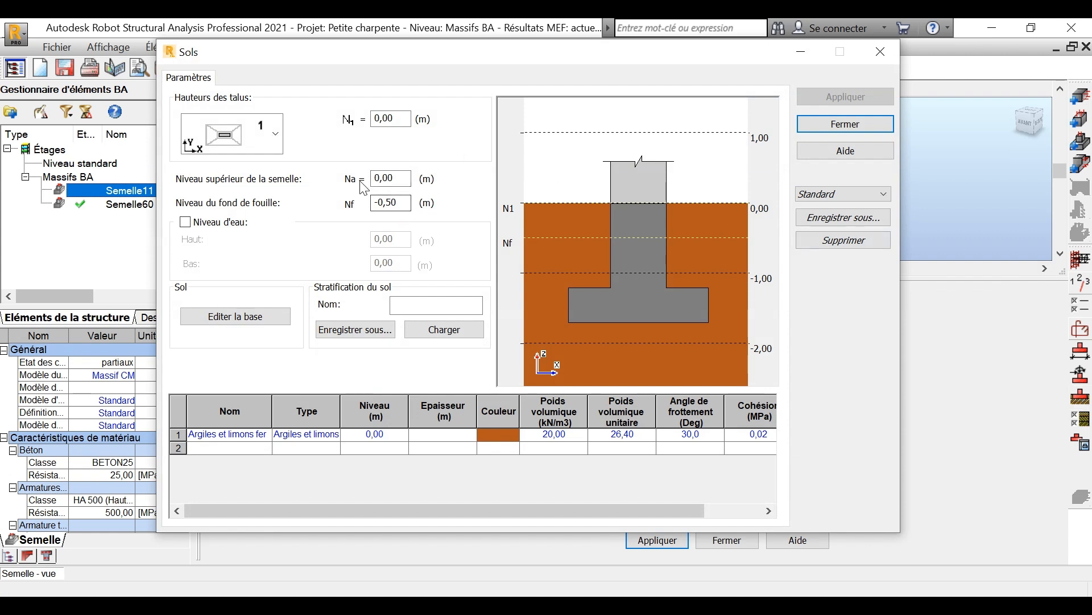
left_click(403, 203)
left_click_drag(402, 203, 391, 206)
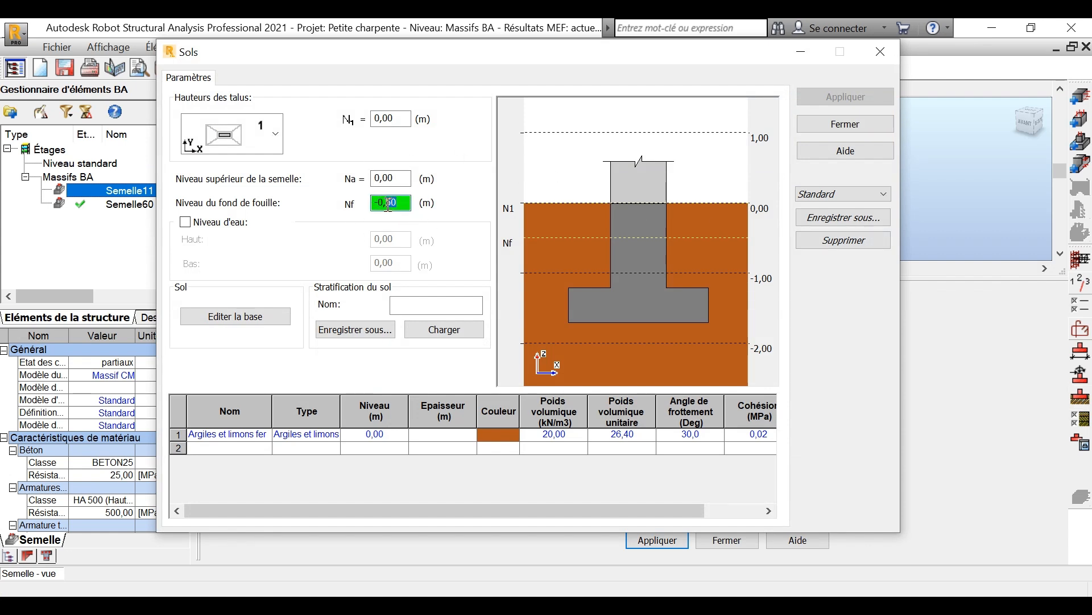
type("7")
key("BackSpace")
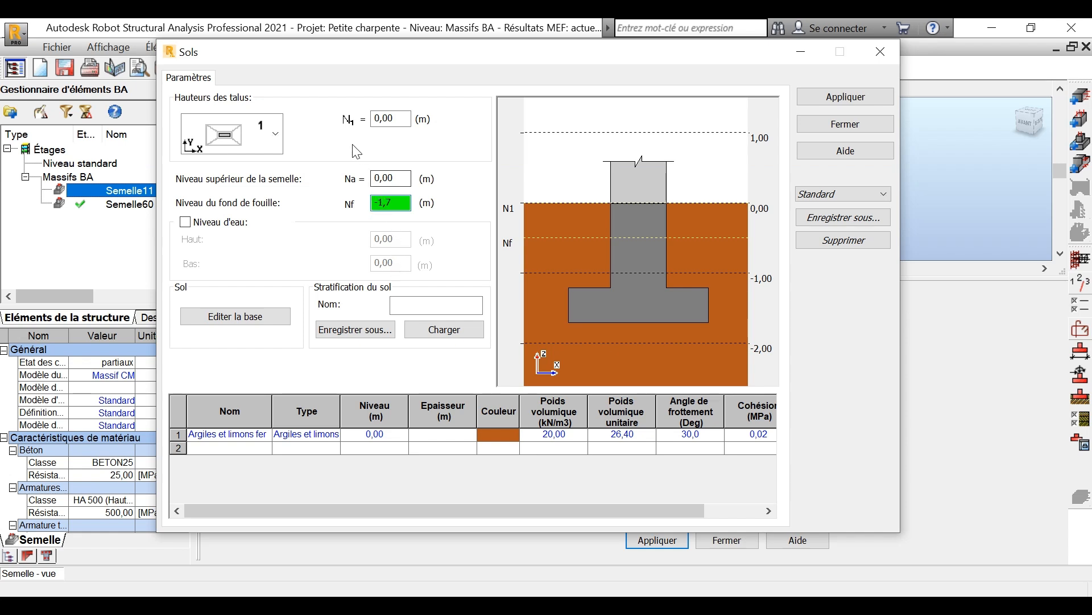
left_click(827, 102)
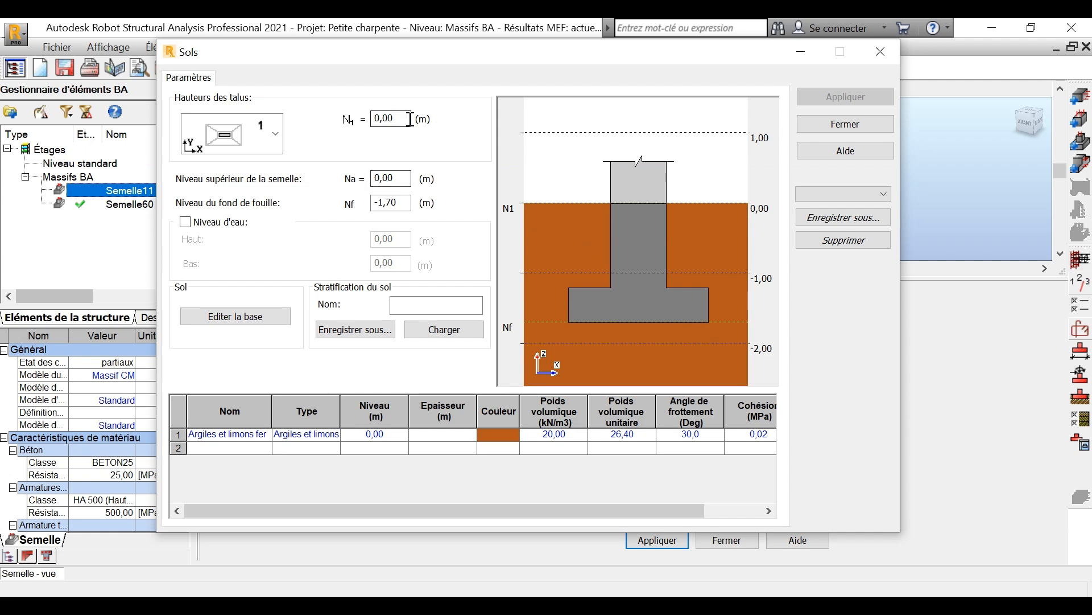
left_click(844, 125)
Review the stress settings in the DTU 13.12 geotechnical options, load the 1.2 bar preset and accept it
left_click(1077, 419)
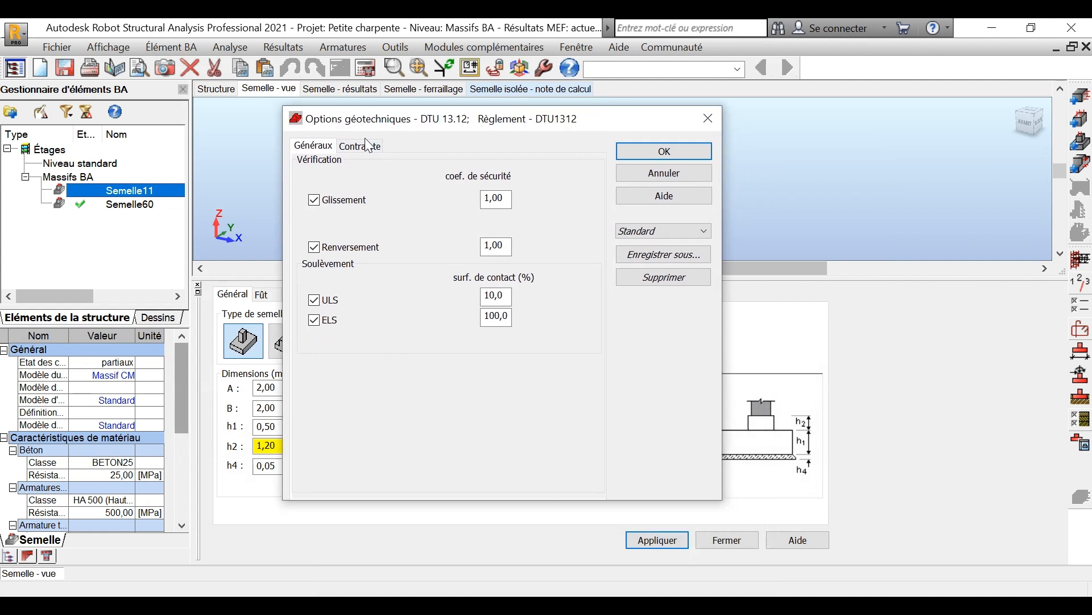
left_click(364, 146)
left_click(351, 302)
left_click(331, 327)
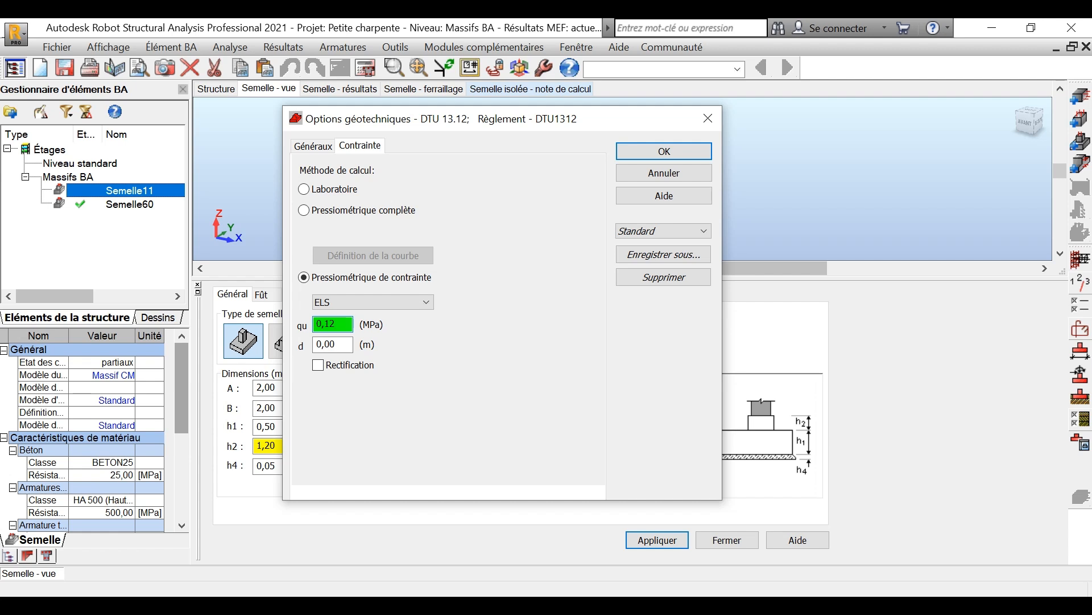
left_click(643, 231)
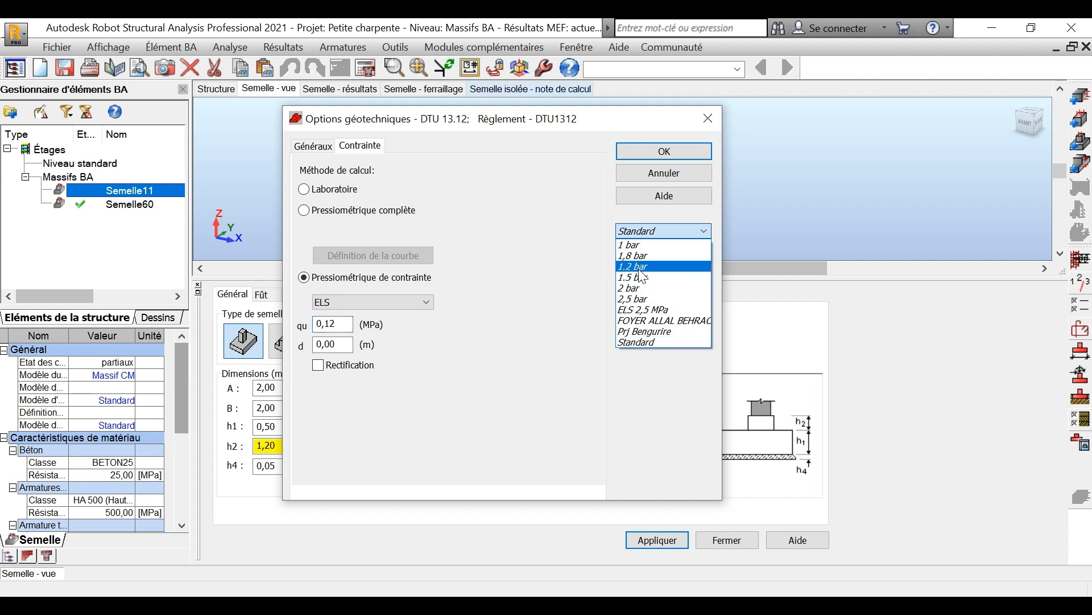
left_click(637, 269)
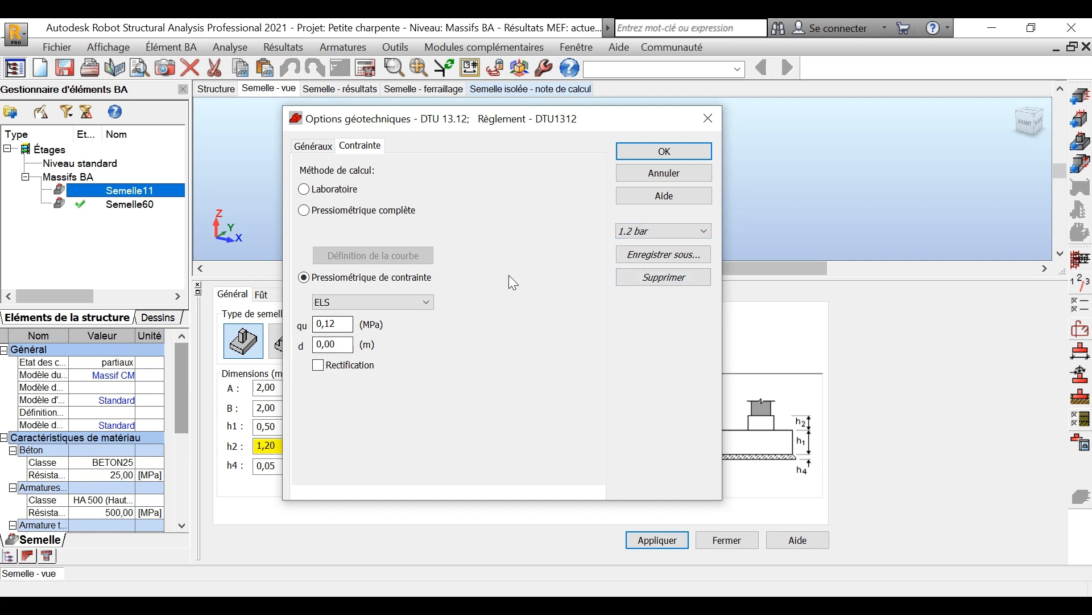
left_click(675, 146)
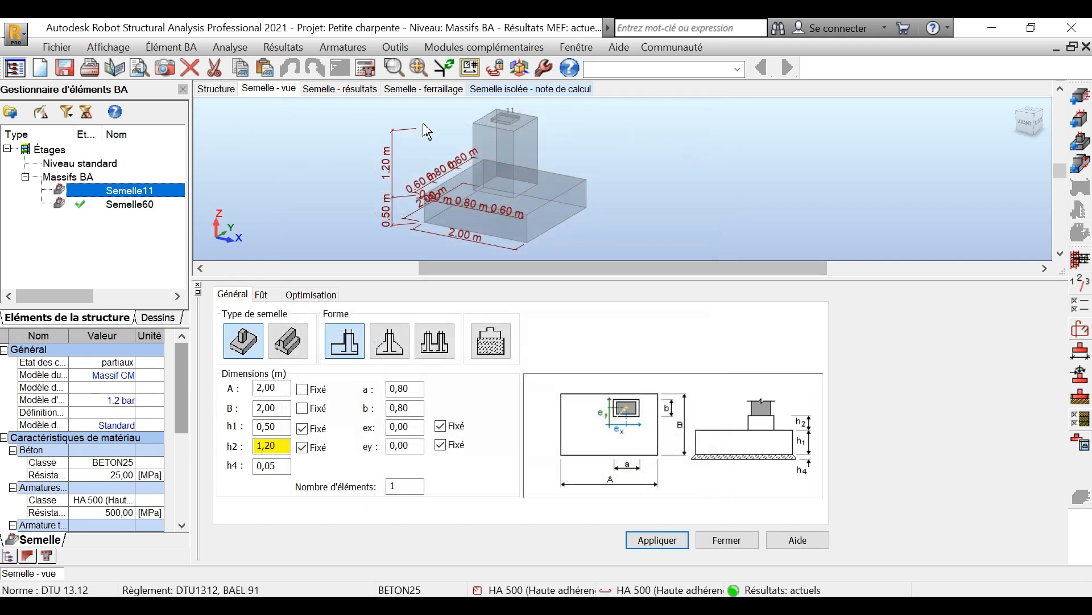
Calculate footing Semelle11 without generating drawings, and check its geometry and the verification results for the design combinations
left_click(364, 69)
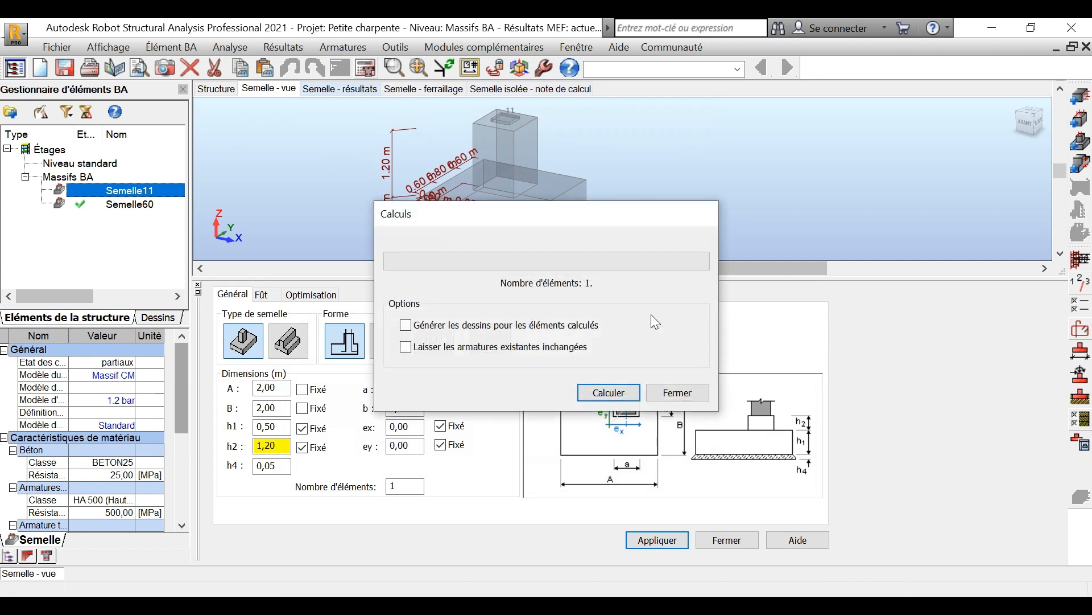
left_click(598, 392)
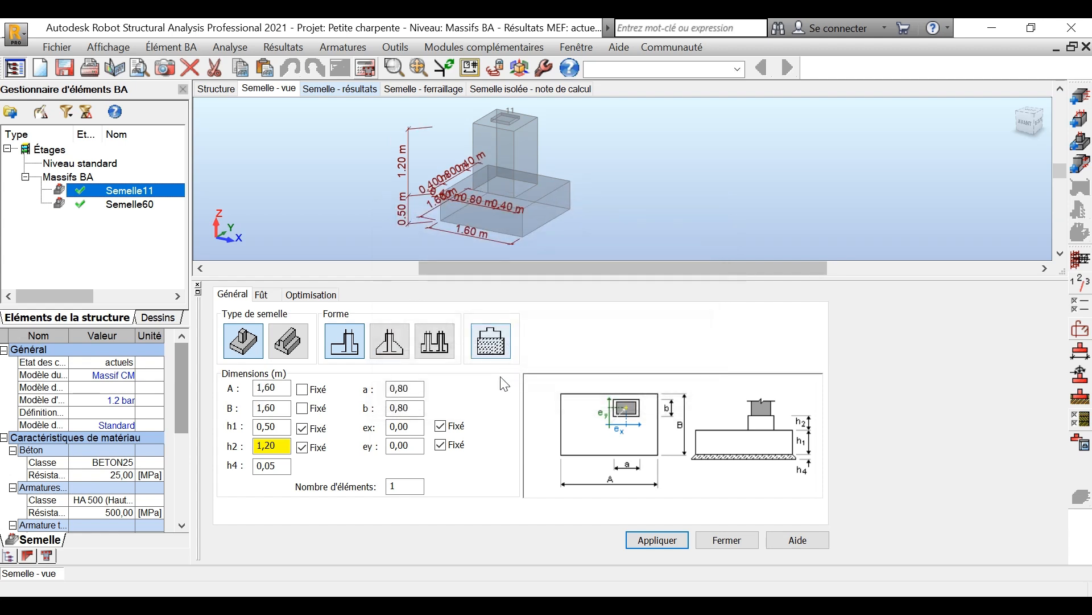
scroll(498, 199, "up", 3)
scroll(476, 186, "down", 3)
middle_click_drag(491, 187, 520, 200)
left_click(1029, 117)
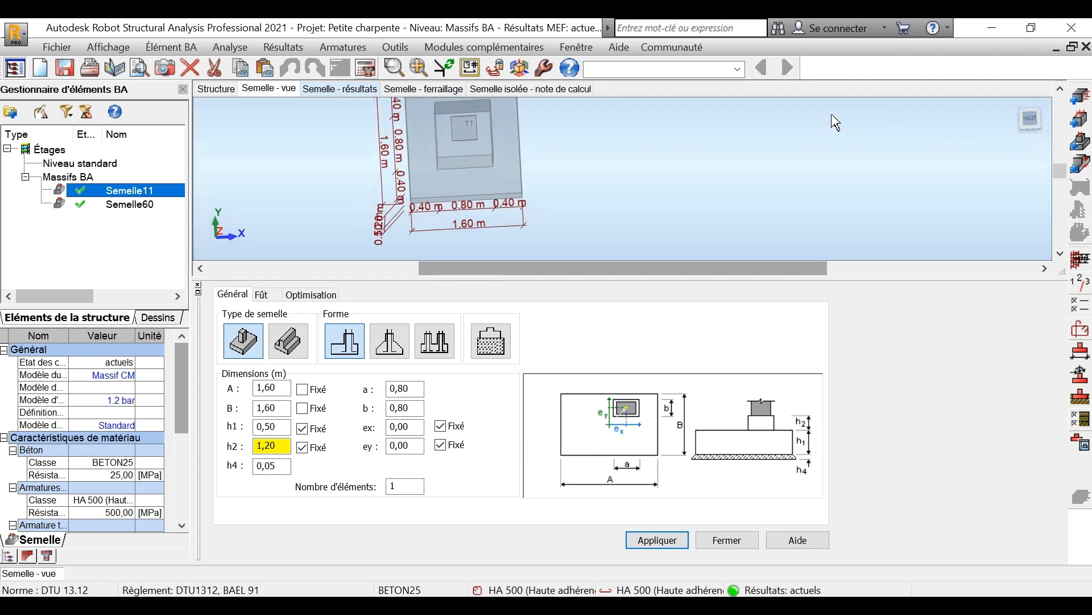
middle_click_drag(565, 176, 547, 158)
left_click(343, 87)
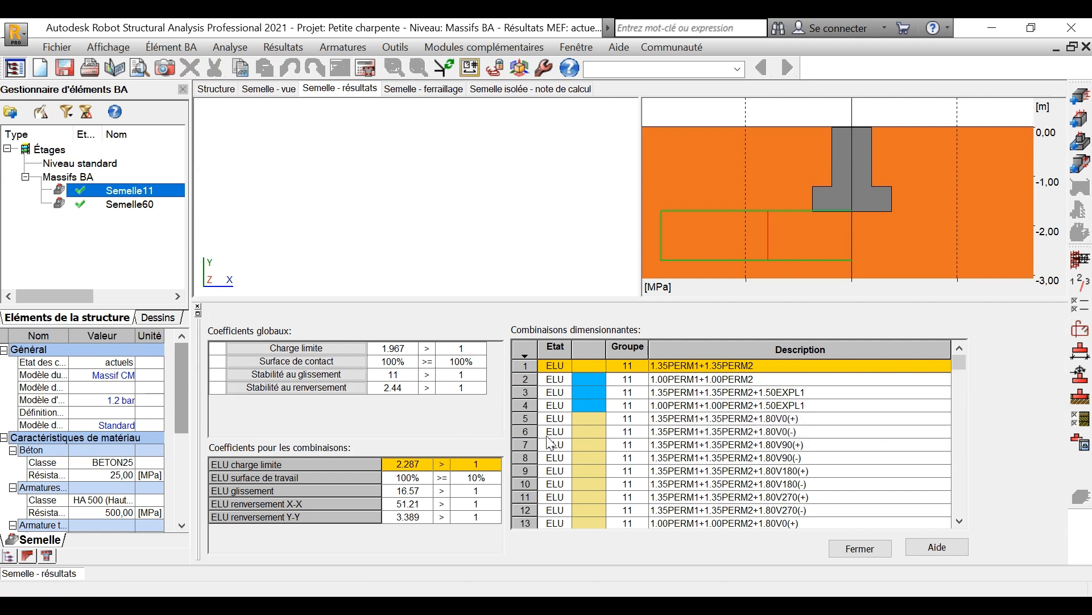
Examine the footing's calculated reinforcement cage in 3D, checking individual bottom and pedestal bars against the bar table
left_click(427, 90)
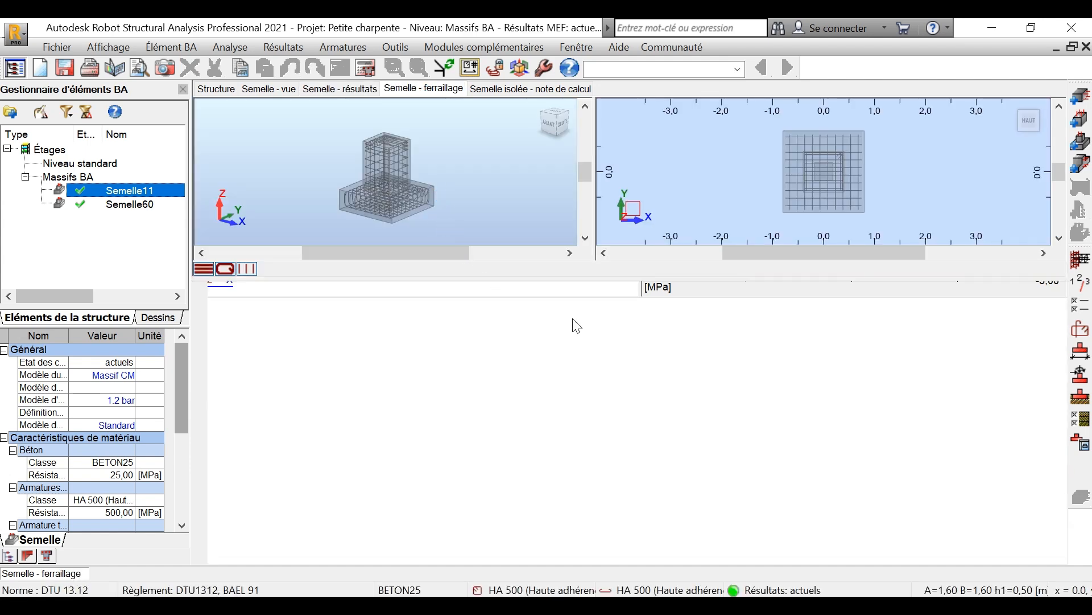
left_click_drag(586, 284, 586, 341)
scroll(389, 222, "up", 2)
left_click(355, 250)
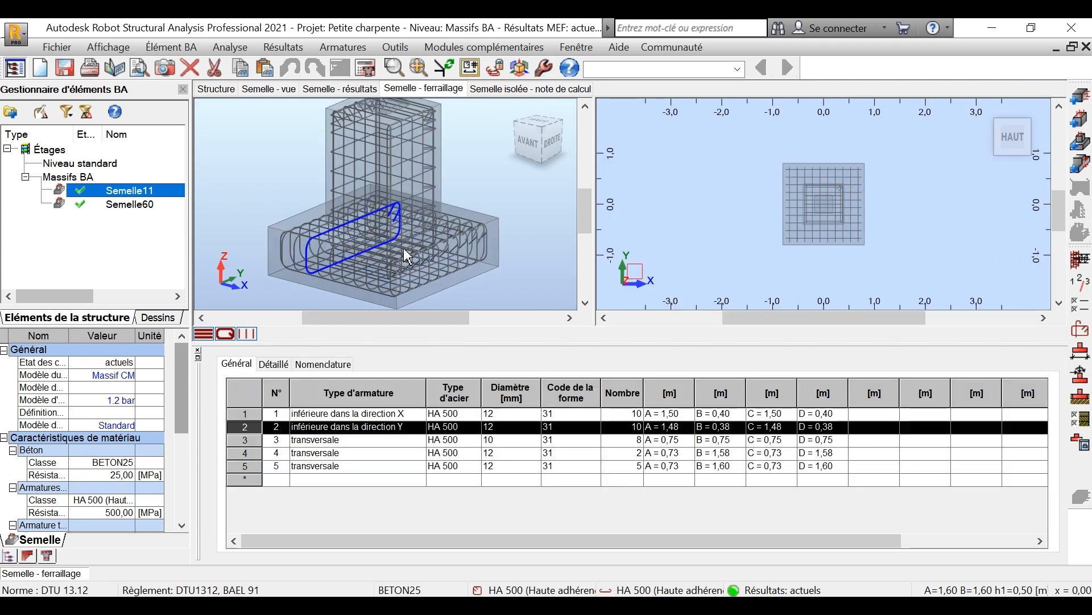
mouse_move(444, 235)
middle_mouse_down("shift")
mouse_move(479, 230)
mouse_move(434, 237)
mouse_move(494, 275)
mouse_move(507, 232)
mouse_move(446, 251)
mouse_move(439, 195)
mouse_move(449, 224)
mouse_move(480, 218)
mouse_move(423, 233)
middle_mouse_up("shift")
left_click(458, 254)
left_click(374, 189)
left_click(532, 203)
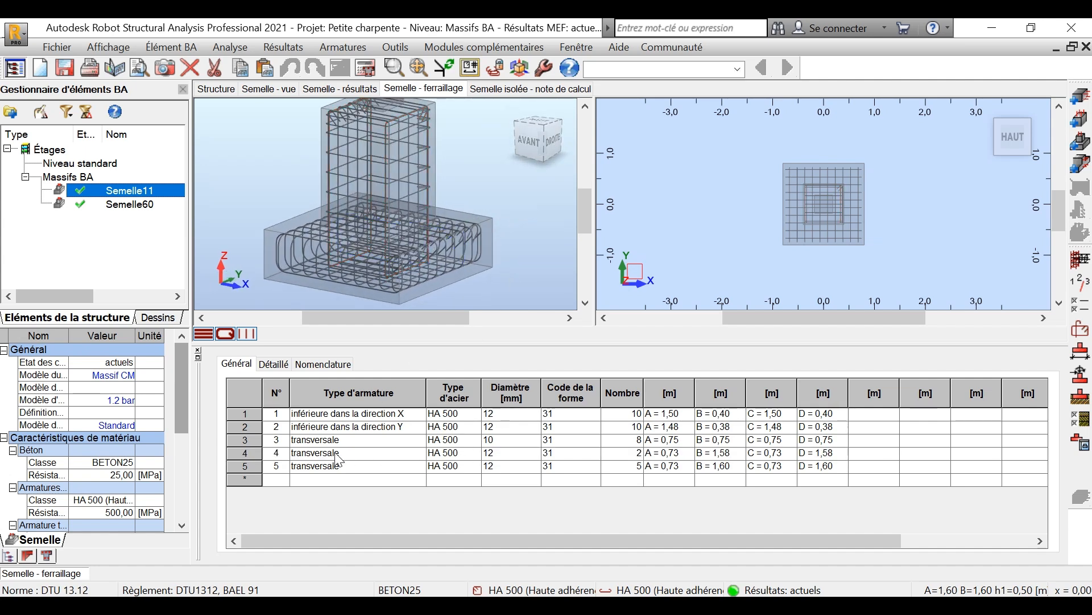
Highlight the 10 mm transverse bars from the reinforcement table and inspect their distribution along the pedestal in front view
left_click(472, 439)
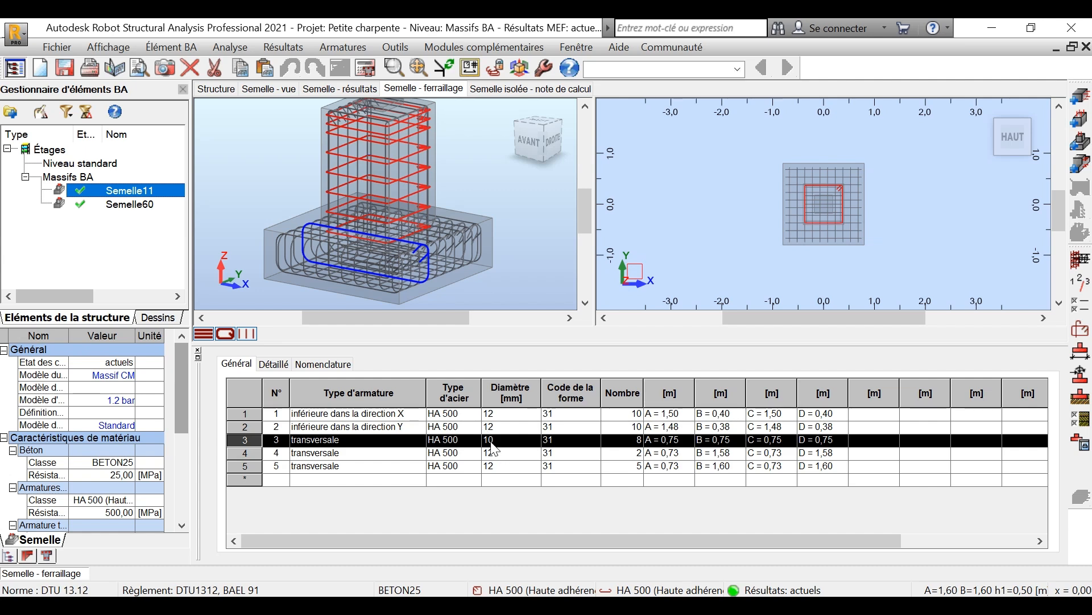
left_click(532, 140)
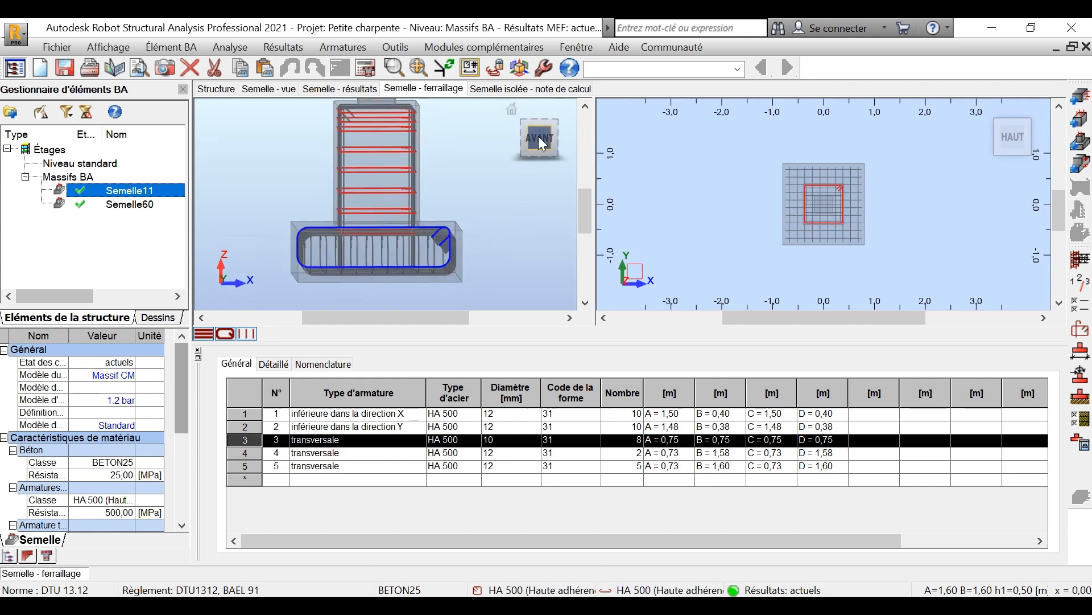
scroll(407, 221, "down", 3)
left_click(460, 200)
scroll(380, 211, "up", 2)
scroll(380, 211, "down", 2)
middle_click_drag(380, 211, 427, 220)
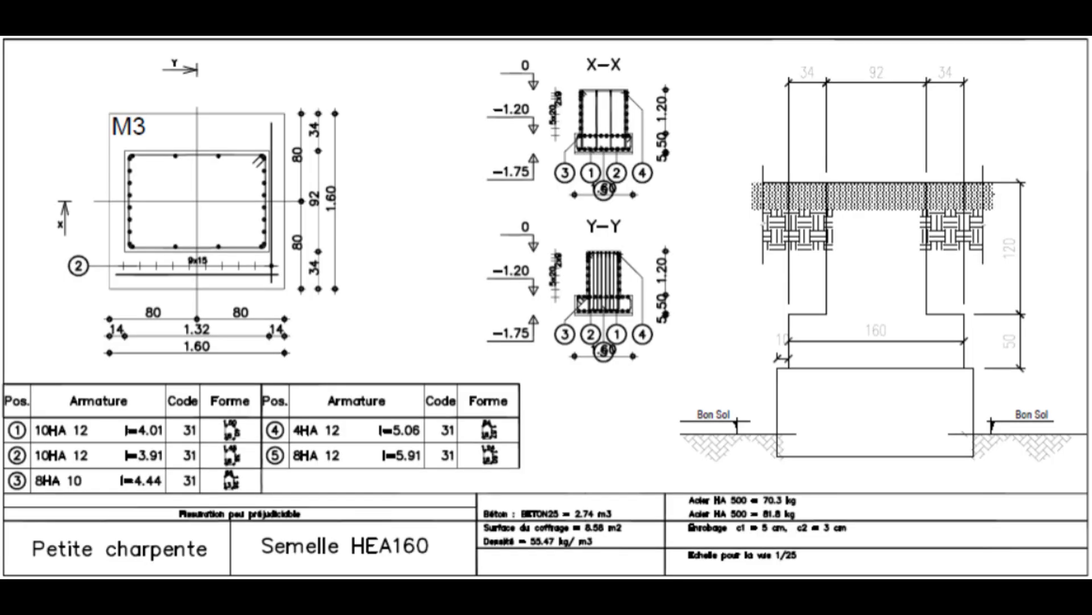